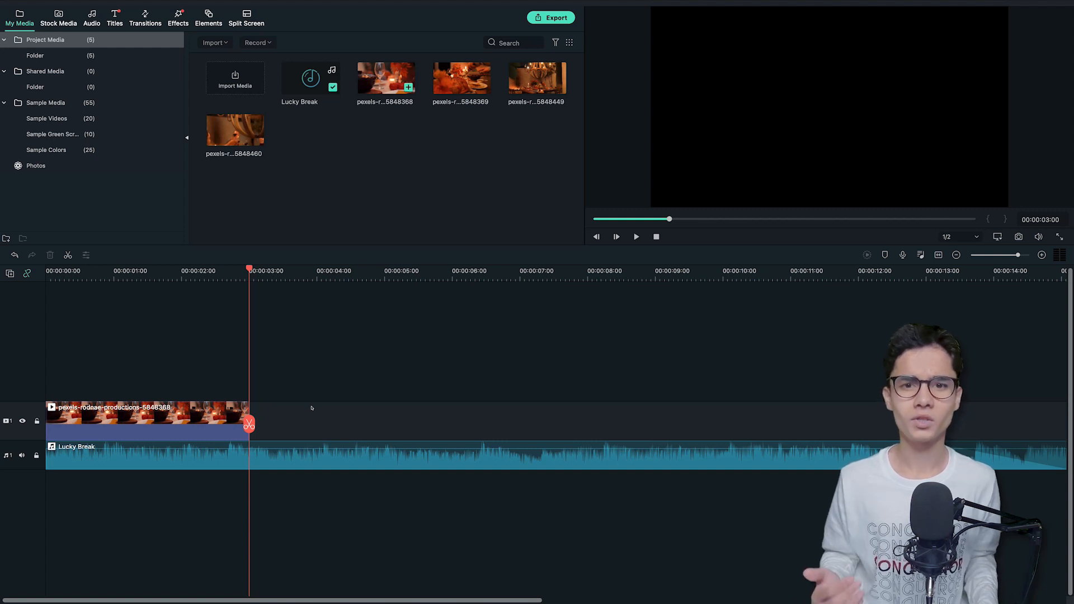
# - Mark clip 5848369 from 00:00:01:19 to 00:00:04:04 and place that range after the first clip on the video track
pyautogui.doubleClick(464, 94)
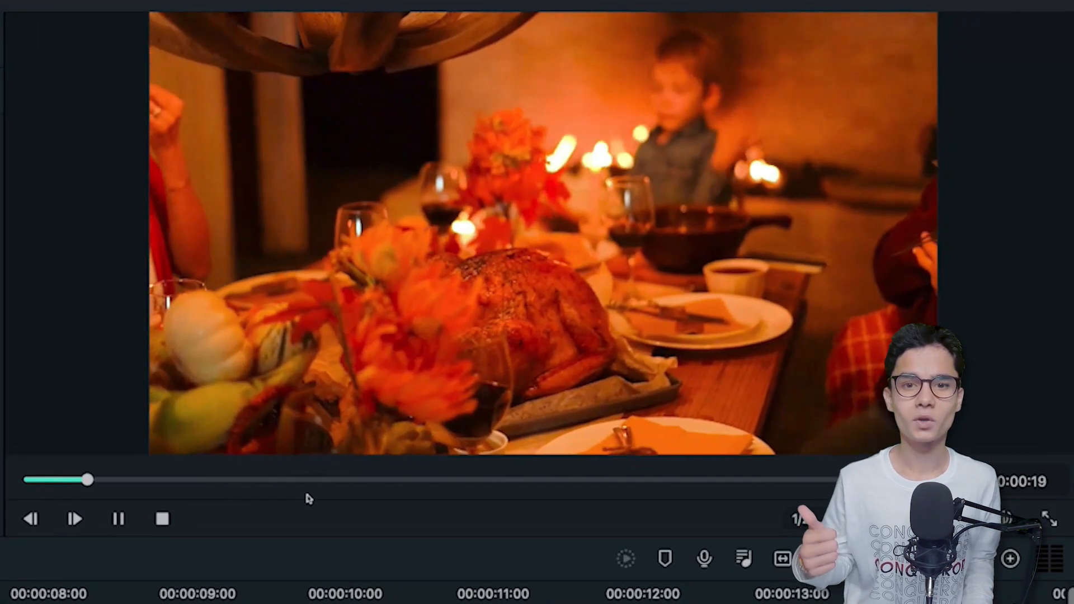
pyautogui.moveTo(163, 454); pyautogui.dragTo(157, 453)
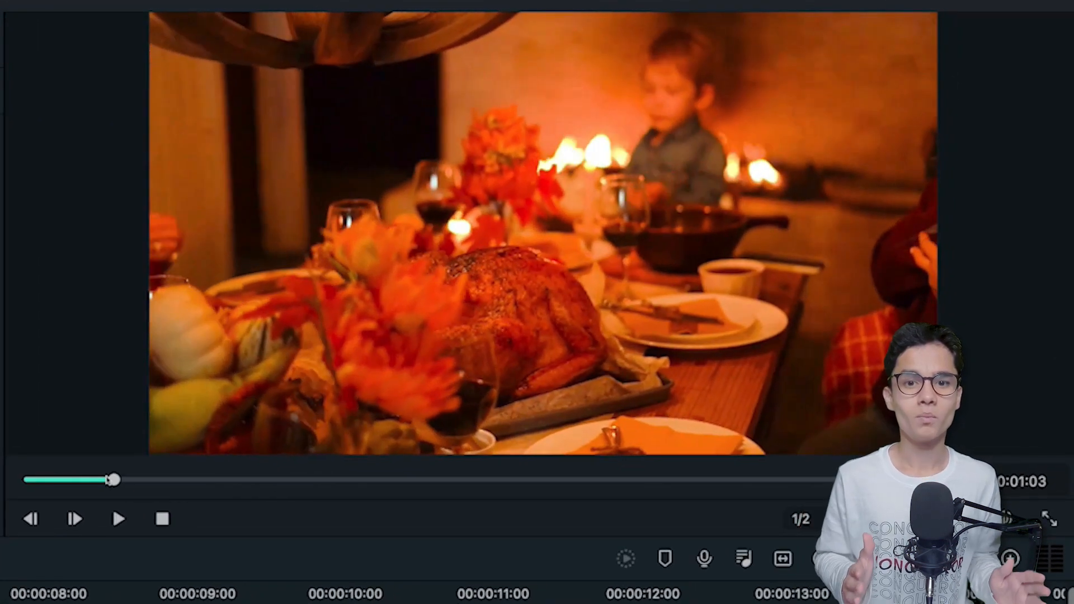
pyautogui.moveTo(111, 480); pyautogui.dragTo(168, 482)
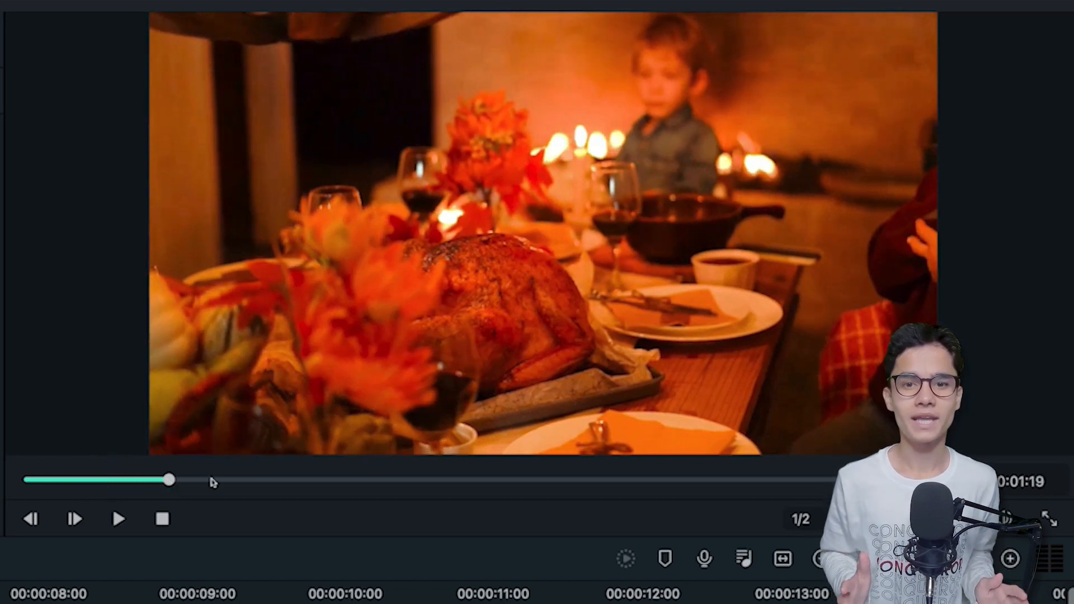
pyautogui.press('i')
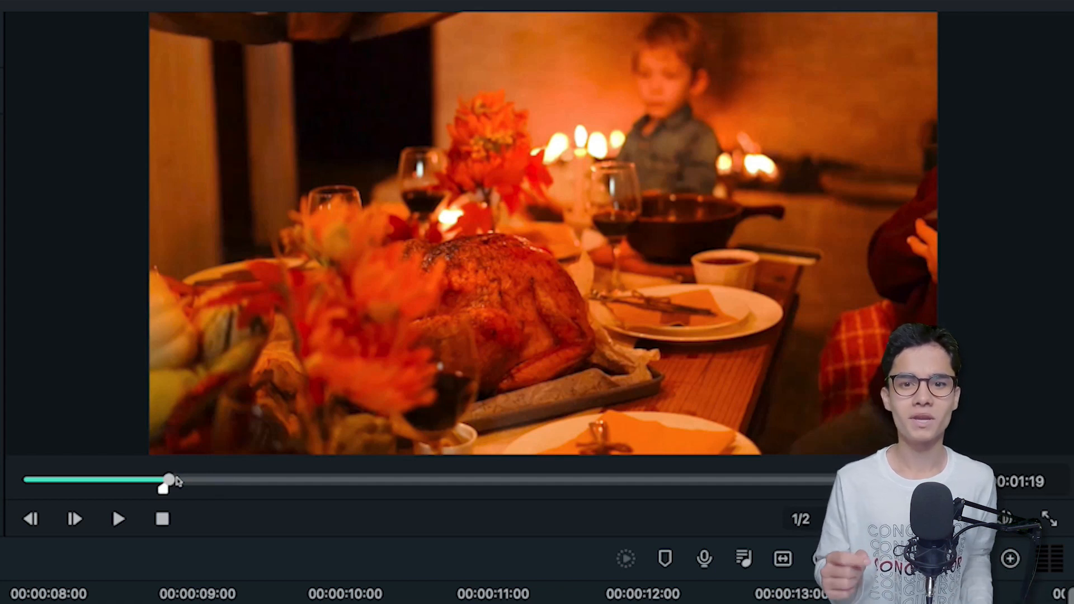
pyautogui.moveTo(170, 480); pyautogui.dragTo(355, 486)
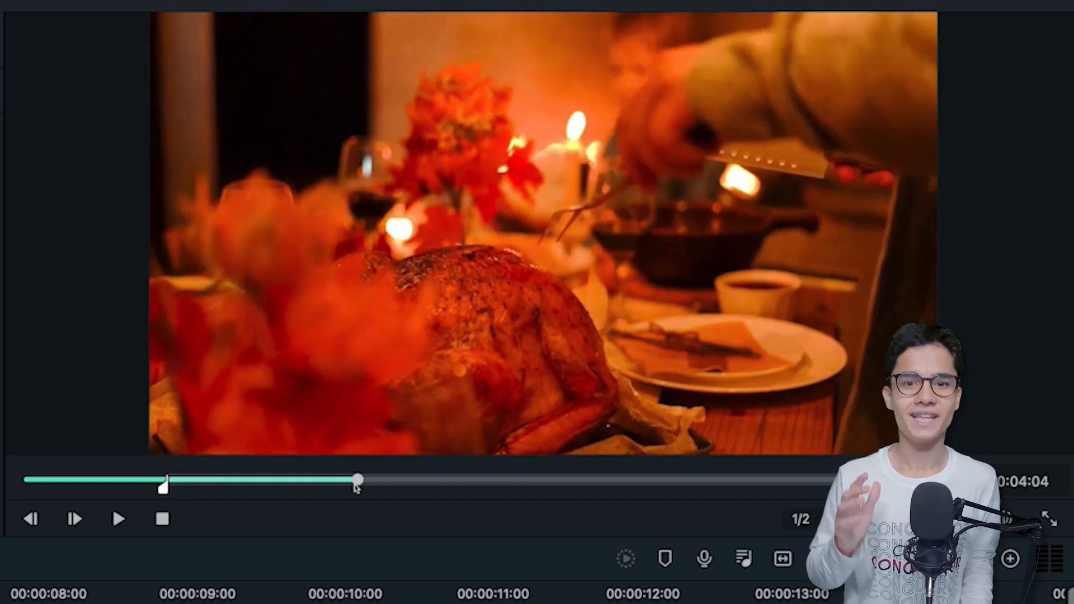
pyautogui.press('o')
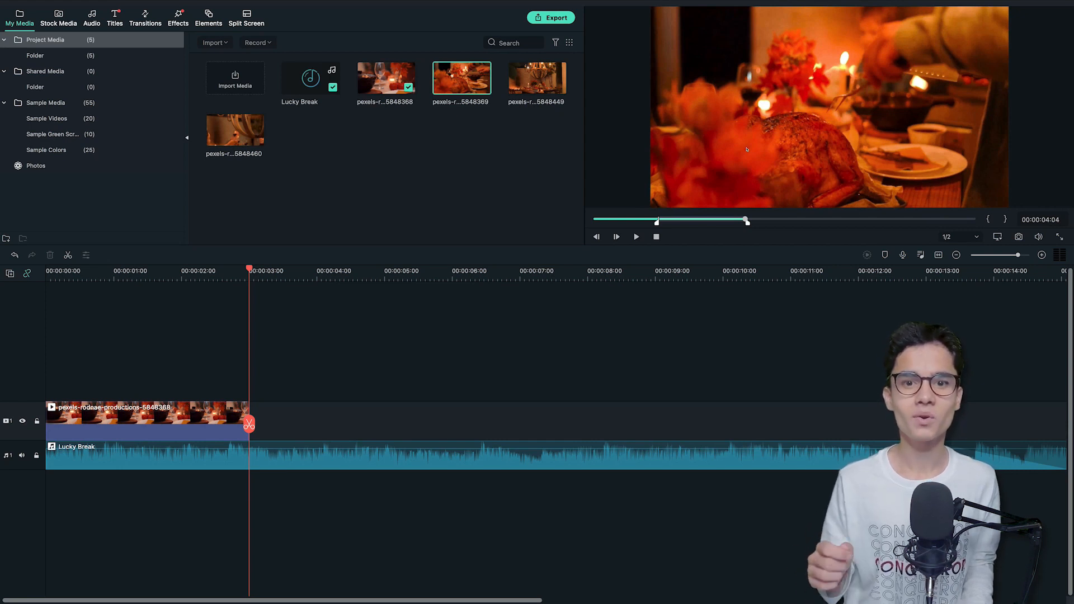
pyautogui.moveTo(747, 136); pyautogui.dragTo(285, 421)
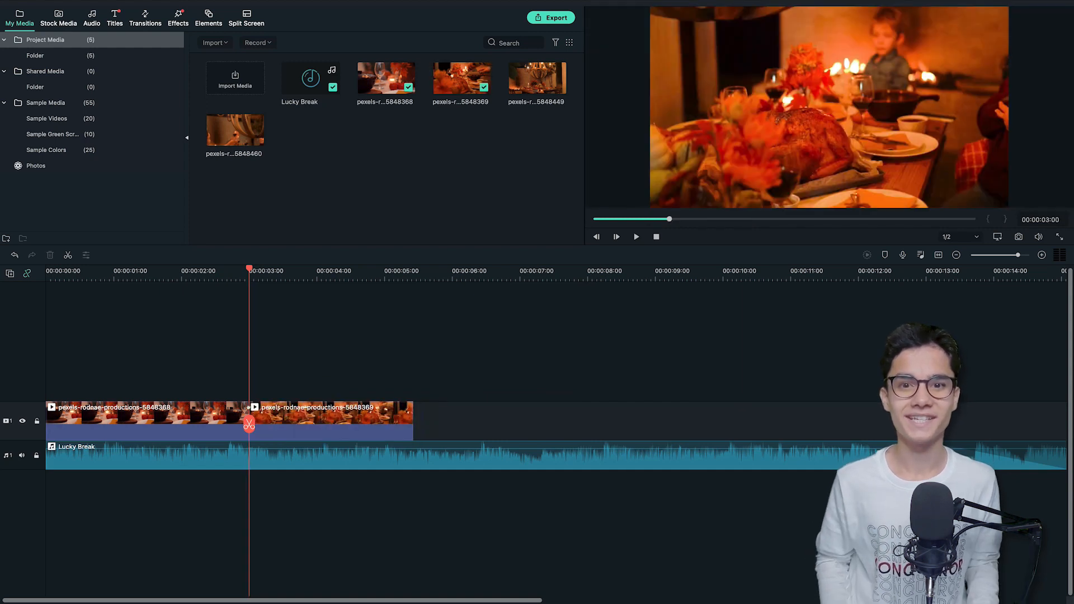
# - Mark a section of clip 5848460 and place it after clip 5848369 on the video track
pyautogui.click(235, 130)
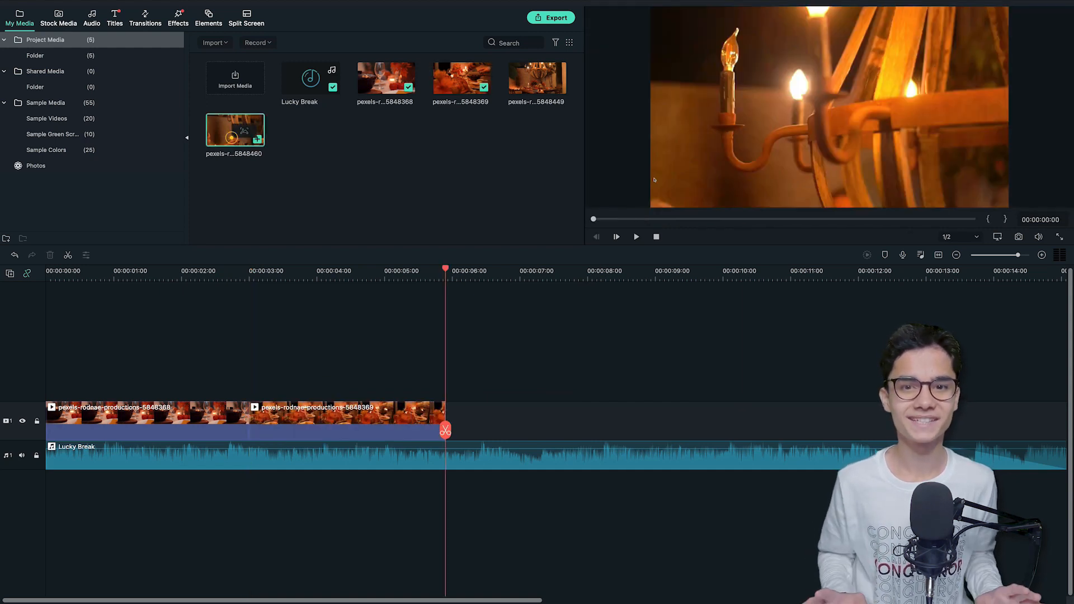
pyautogui.moveTo(594, 219); pyautogui.dragTo(762, 222)
pyautogui.press('i')
pyautogui.press('o')
pyautogui.moveTo(765, 121); pyautogui.dragTo(450, 409)
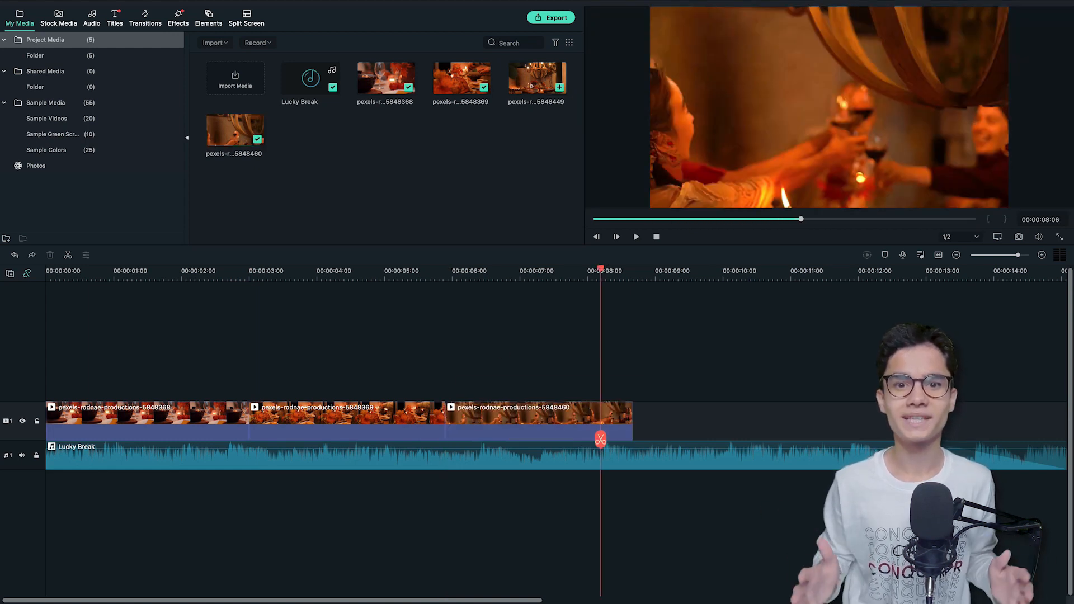
# - Mark a middle section of clip 5848449 and insert it between clips 5848369 and 5848460 on the video track
pyautogui.doubleClick(537, 79)
pyautogui.click(647, 220)
pyautogui.press('i')
pyautogui.click(831, 220)
pyautogui.press('o')
pyautogui.moveTo(838, 114); pyautogui.dragTo(479, 379)
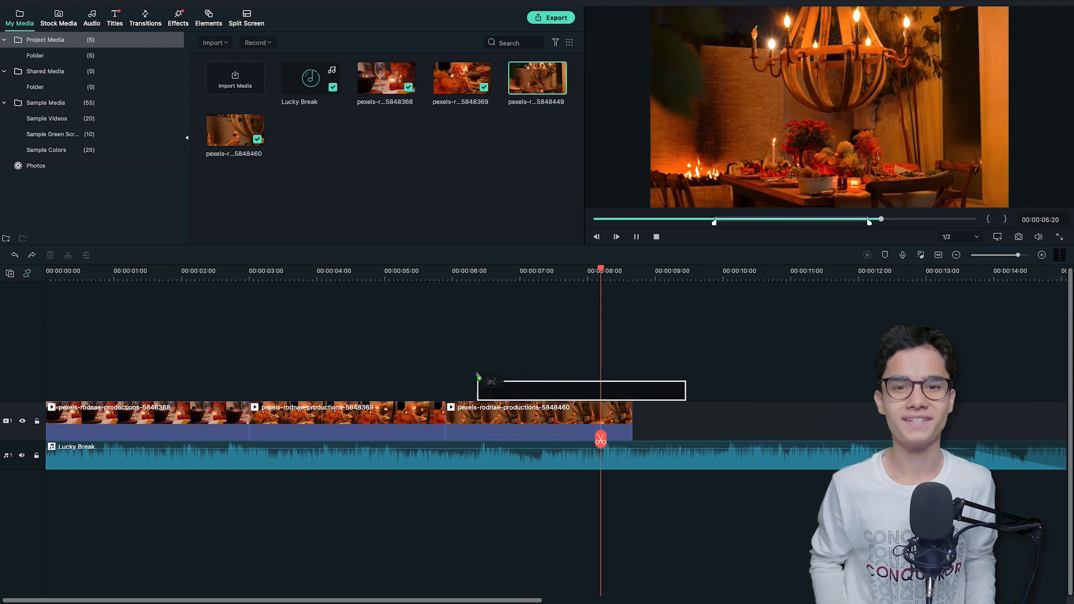
pyautogui.moveTo(858, 109); pyautogui.dragTo(449, 417)
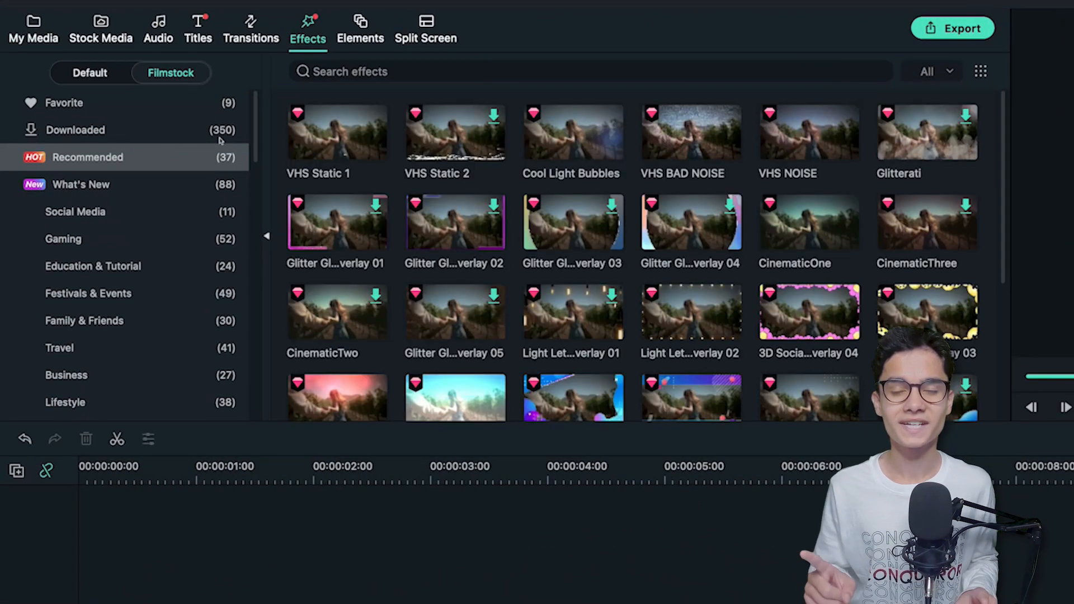
# - Search the effects for "Thanks" and add Grateful Thanks Pack Overlay 13 on the track above the start of clip 5848369
pyautogui.click(368, 66)
pyautogui.write('Thanks')
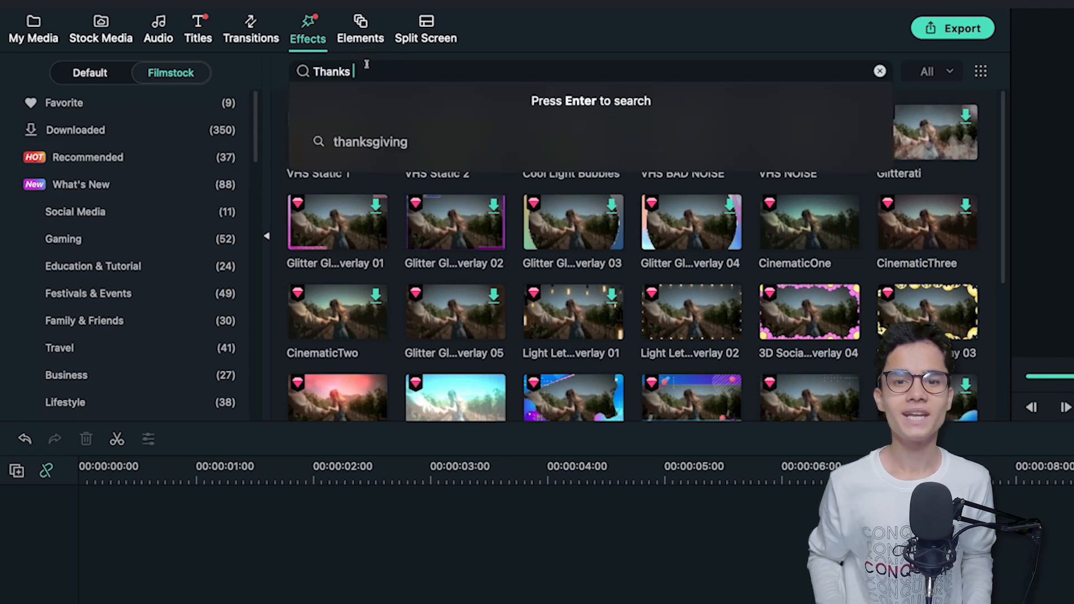
pyautogui.press('Return')
pyautogui.scroll(-2, 321, 218)
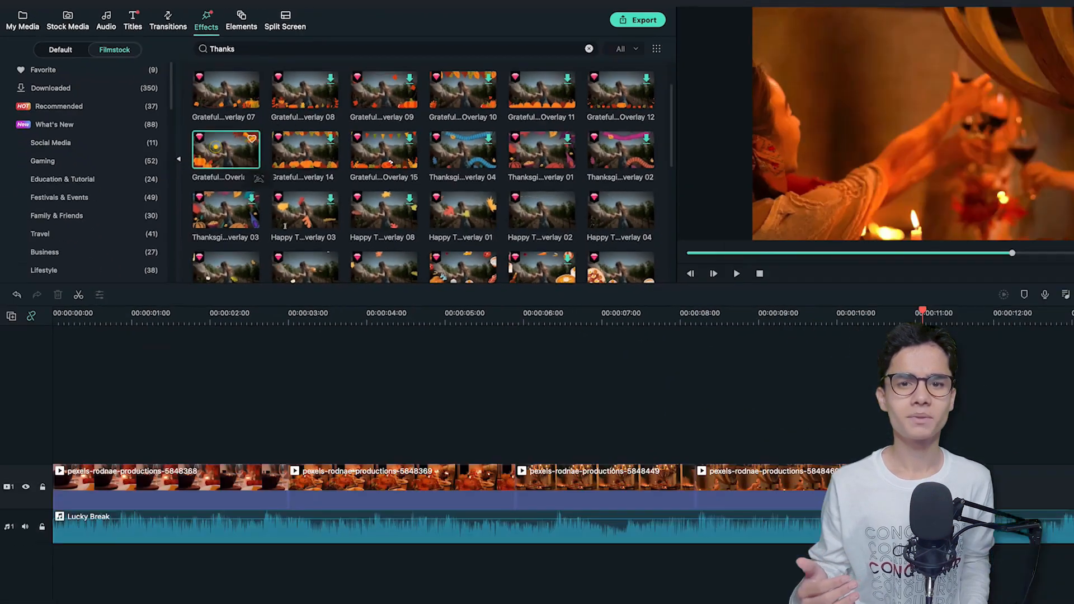
pyautogui.moveTo(259, 178); pyautogui.dragTo(297, 391)
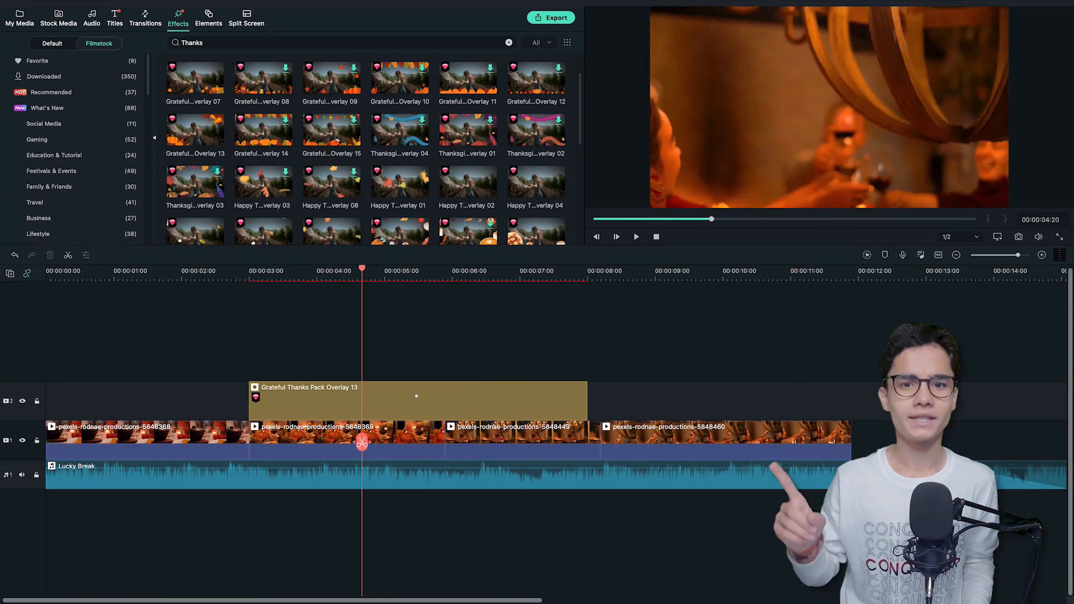
# - Trim Overlay 13 to the end of clip 5848369 and add Happy Thanksgiving Pack Overlay 07, trimmed to cover clip 5848449
pyautogui.click(416, 396)
pyautogui.moveTo(587, 401); pyautogui.dragTo(445, 401)
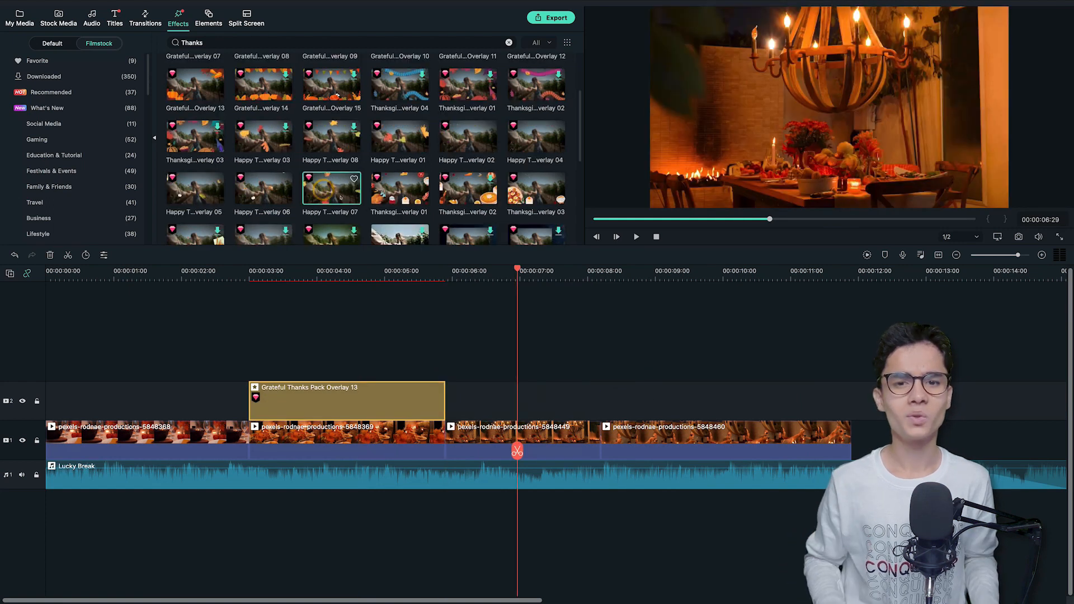
pyautogui.moveTo(330, 188); pyautogui.dragTo(456, 387)
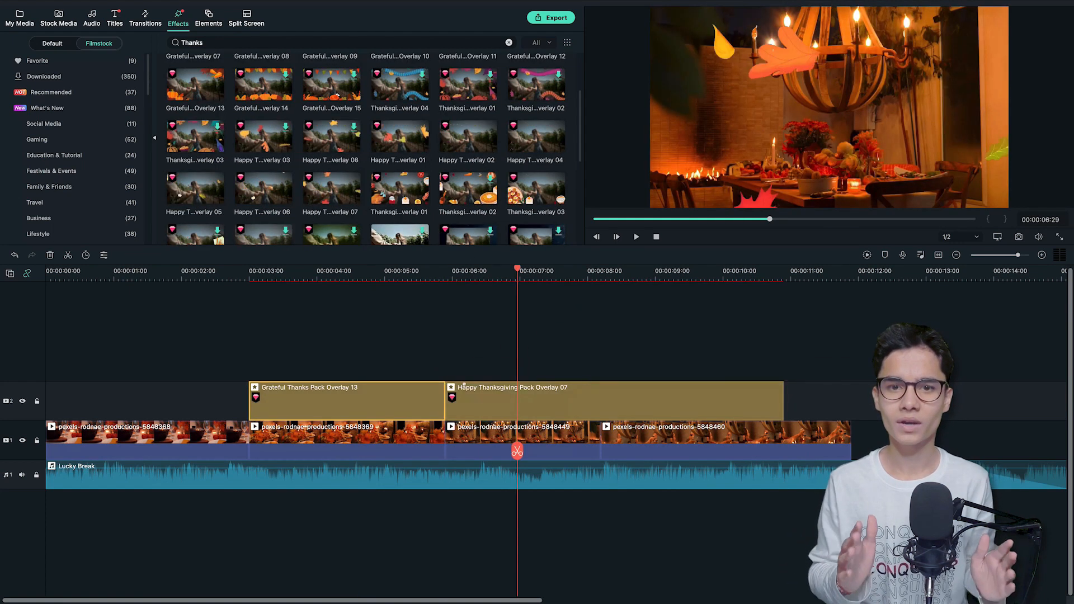
pyautogui.moveTo(782, 401); pyautogui.dragTo(599, 401)
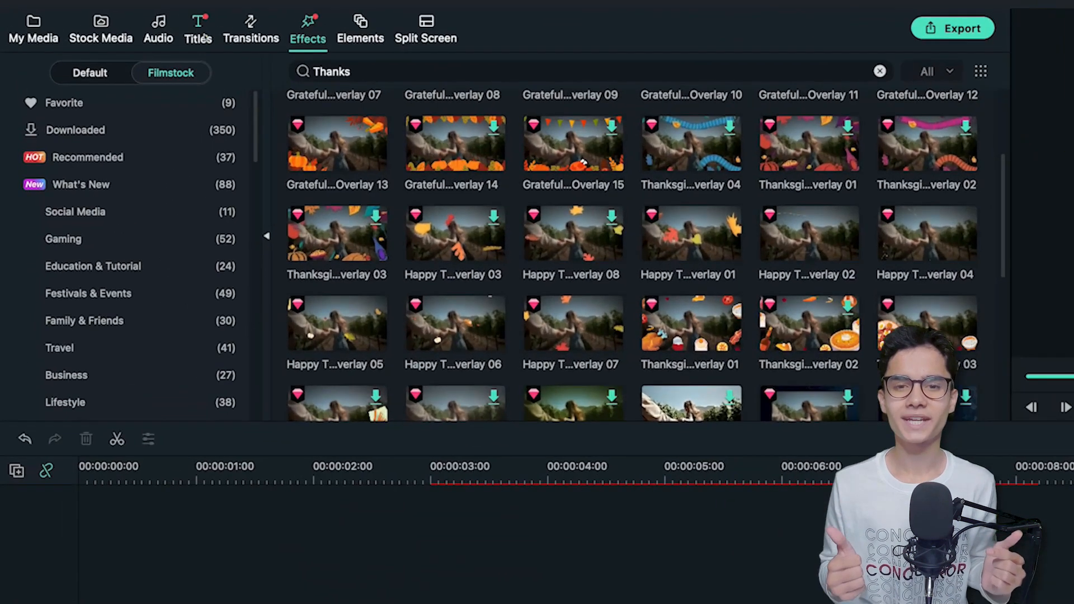
# - Search the titles for "Thanksgiving" and place Holiday Thanksgiving - Title 1 on a new track, spanning the first two clips
pyautogui.click(154, 27)
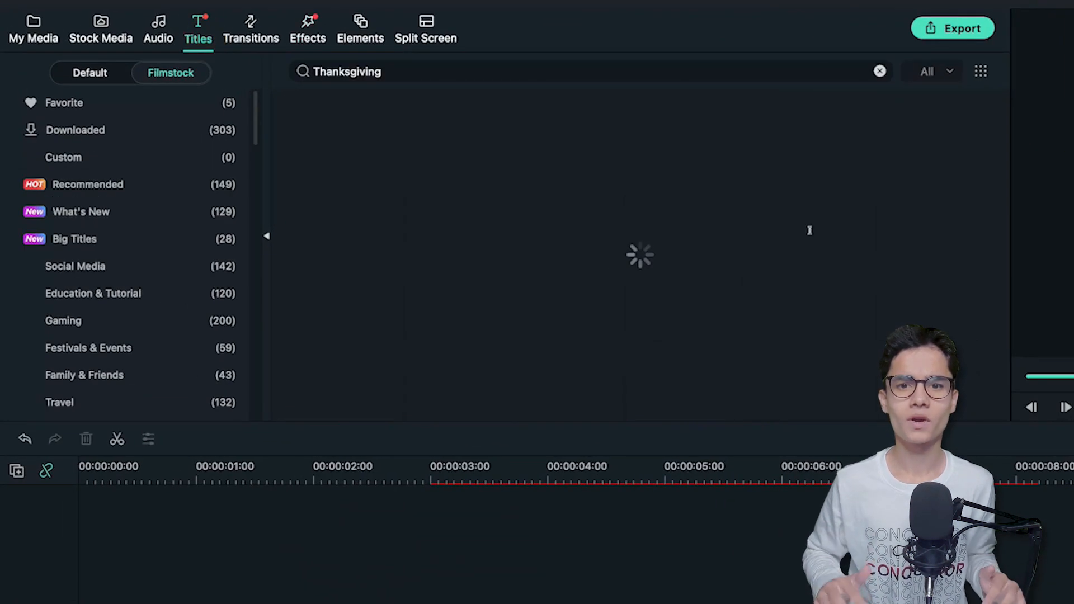
pyautogui.scroll(-3, 582, 229)
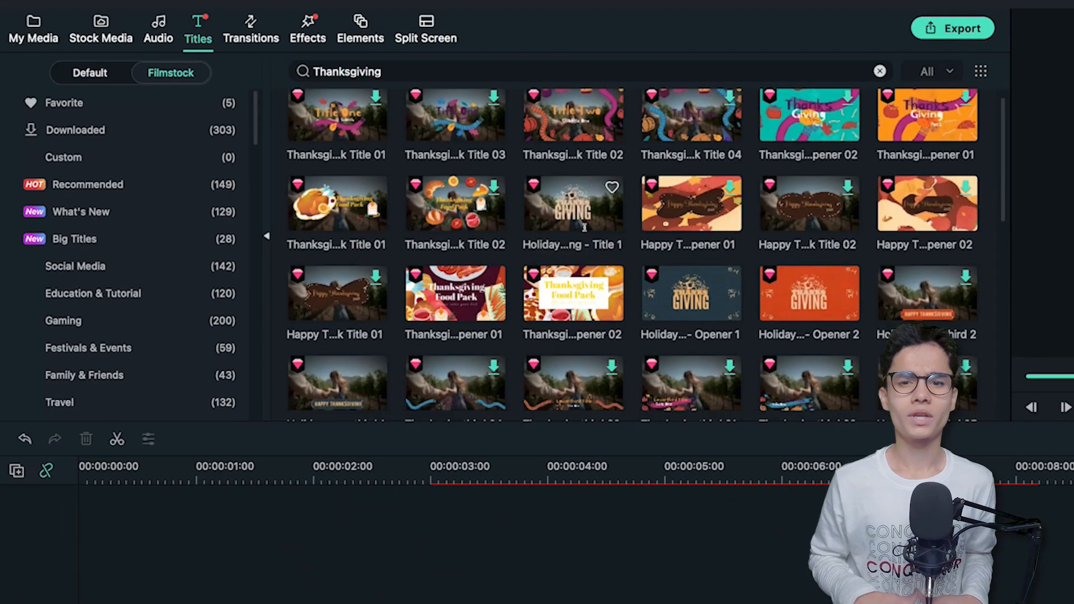
pyautogui.scroll(-5, 585, 227)
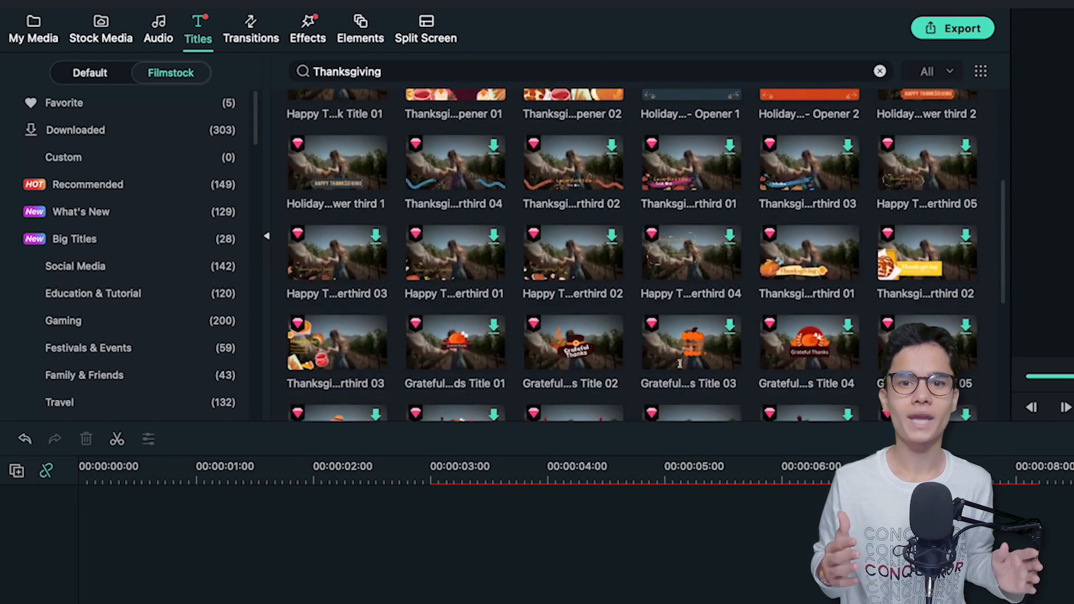
pyautogui.scroll(5, 599, 213)
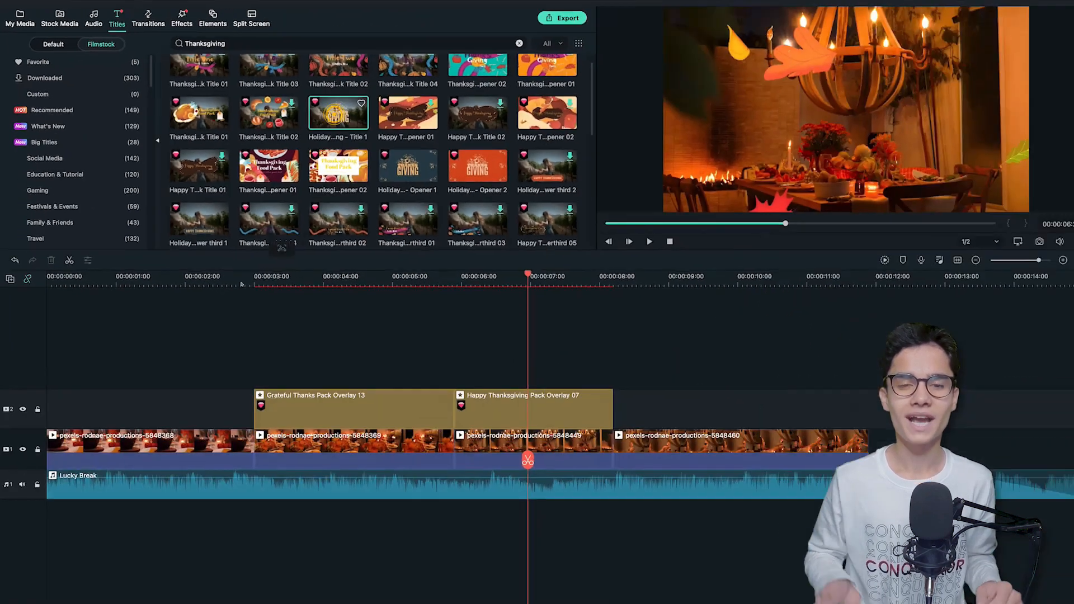
pyautogui.moveTo(573, 189); pyautogui.dragTo(82, 603)
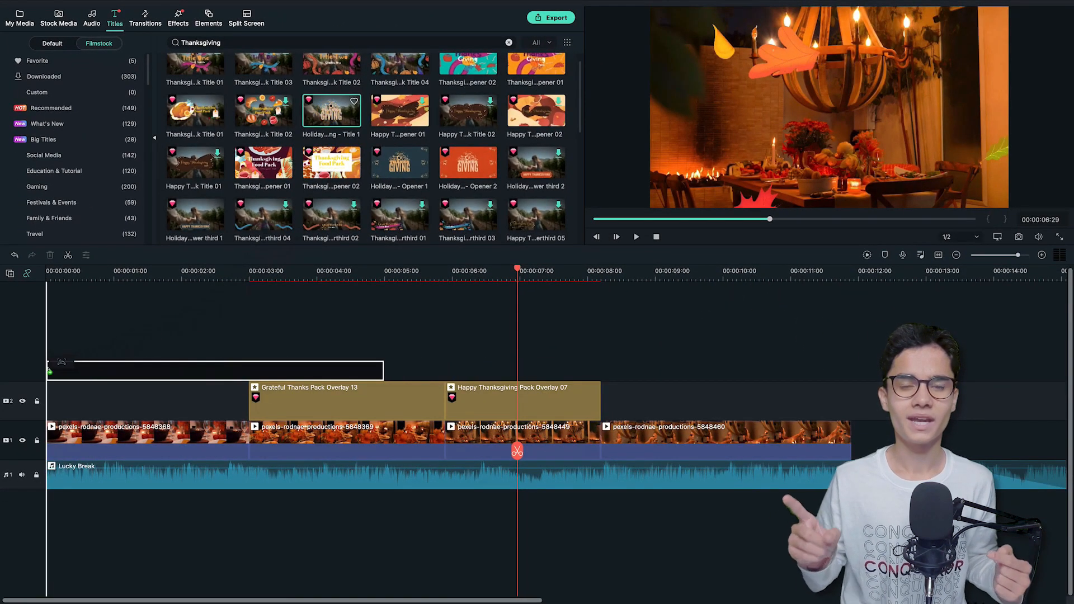
pyautogui.moveTo(48, 366); pyautogui.dragTo(48, 367)
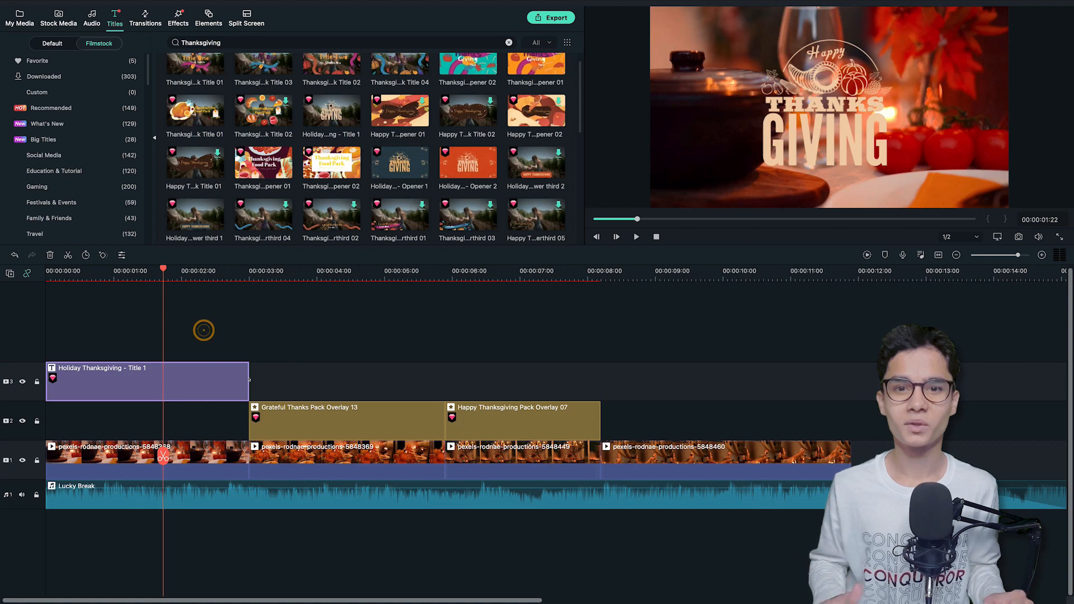
pyautogui.moveTo(249, 380); pyautogui.dragTo(445, 379)
pyautogui.moveTo(163, 456); pyautogui.dragTo(319, 457)
# - Add Holiday Thanksgiving - Lower third 1 over clip 5848449, trimmed to its length, and Holiday Thanksgiving - Opener 1 after the last clip
pyautogui.scroll(-1, 173, 207)
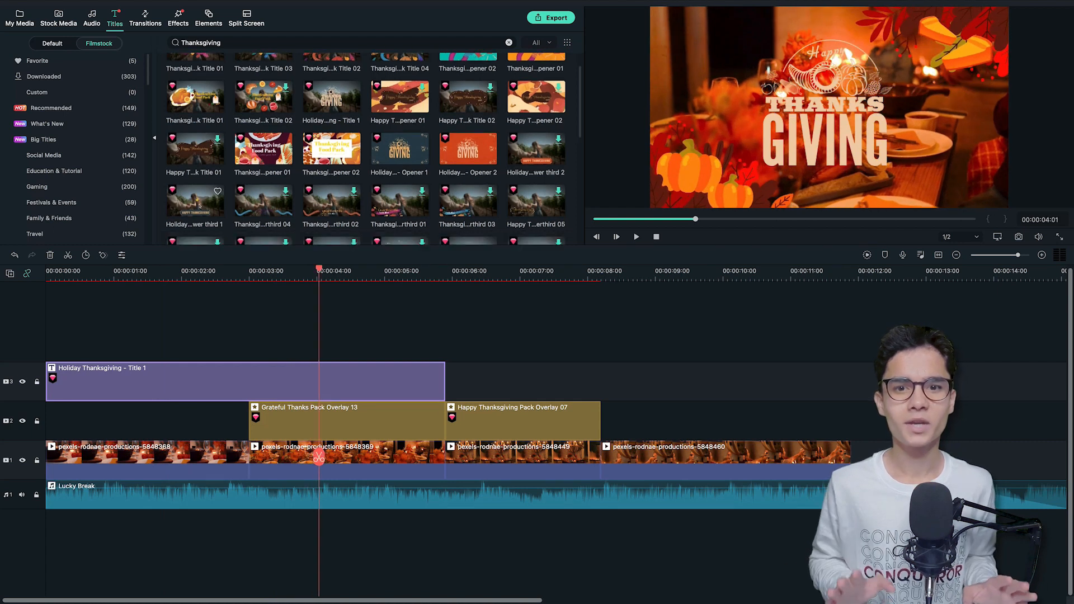
pyautogui.moveTo(231, 224); pyautogui.dragTo(451, 373)
pyautogui.moveTo(319, 457); pyautogui.dragTo(492, 451)
pyautogui.click(556, 338)
pyautogui.moveTo(783, 380); pyautogui.dragTo(601, 380)
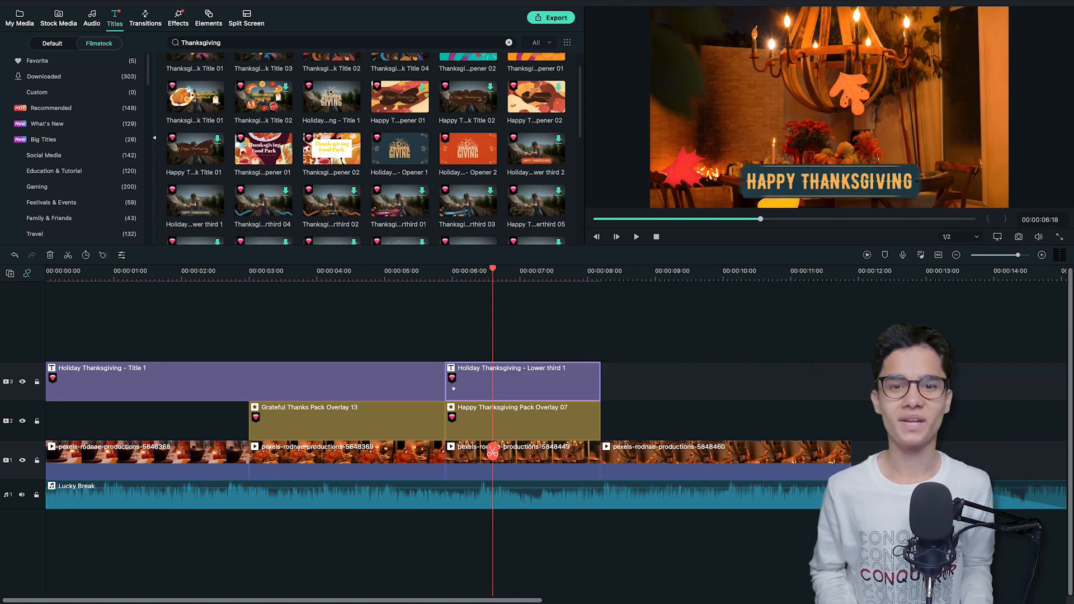
pyautogui.moveTo(399, 148); pyautogui.dragTo(753, 342)
pyautogui.moveTo(753, 342); pyautogui.dragTo(753, 343)
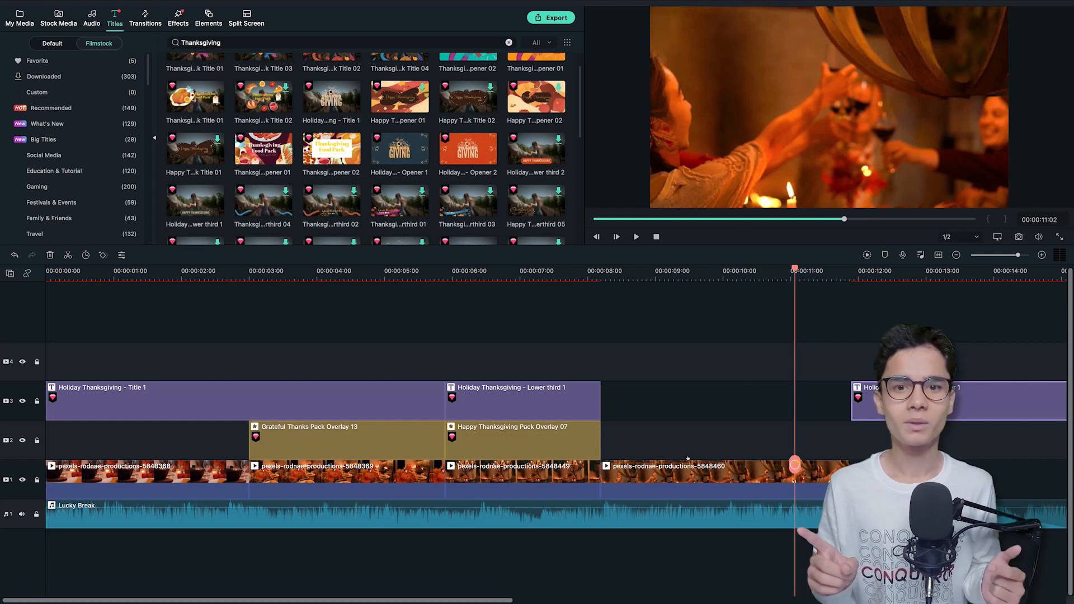
# - Capture a snapshot of the toast in the last clip at 00:00:11:03 and display it in the project media
pyautogui.press('space')
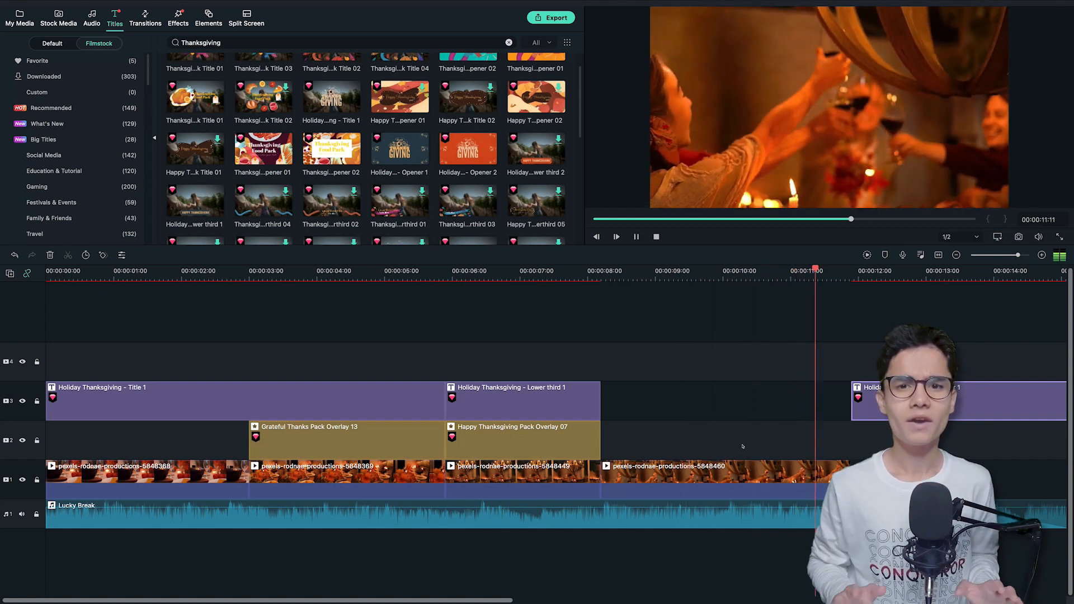
pyautogui.press('space')
pyautogui.moveTo(823, 461); pyautogui.dragTo(798, 461)
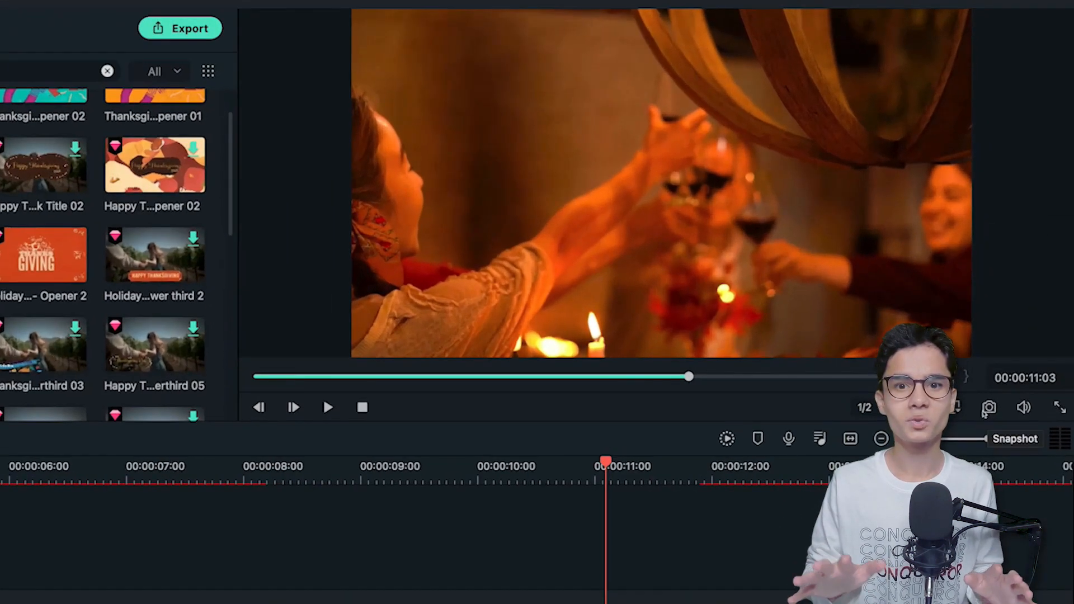
pyautogui.click(986, 411)
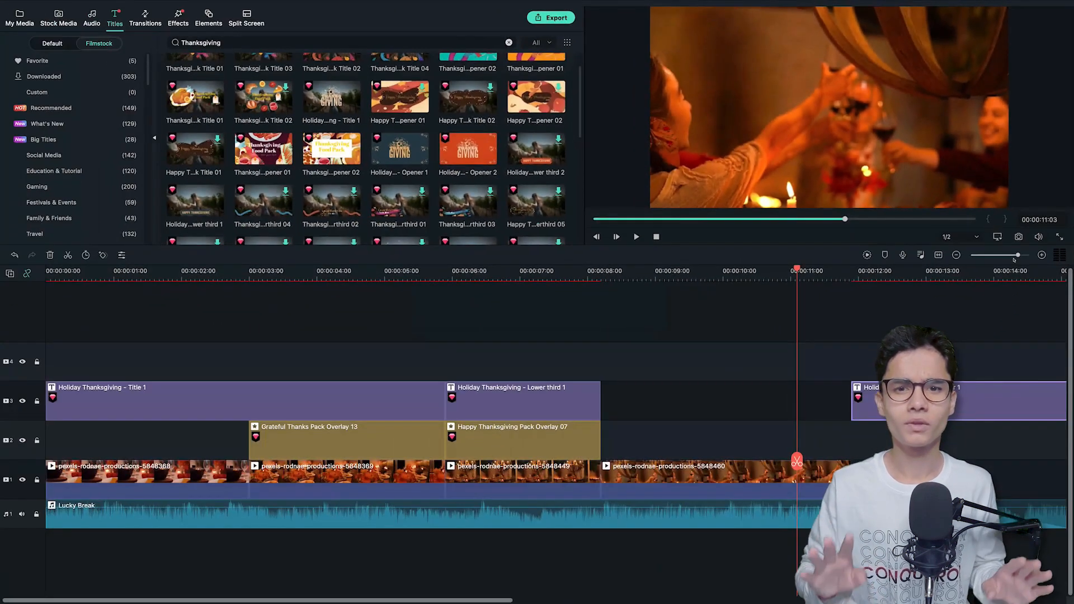
pyautogui.click(20, 18)
pyautogui.moveTo(302, 143)
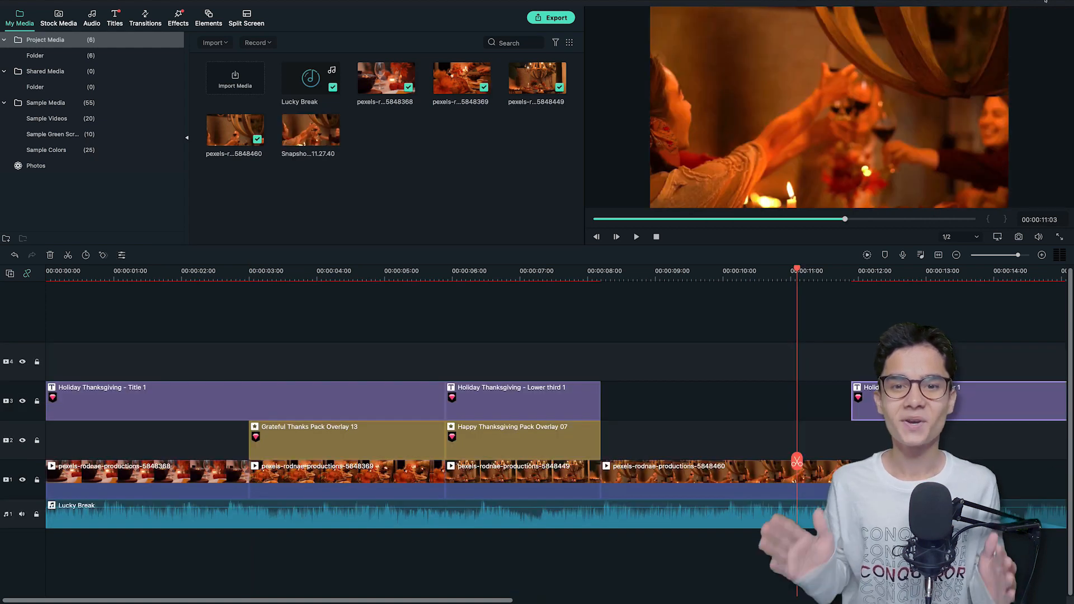
# - Open the Filmstock website in the browser and search its effects for "take a photo"
pyautogui.moveTo(1045, 1)
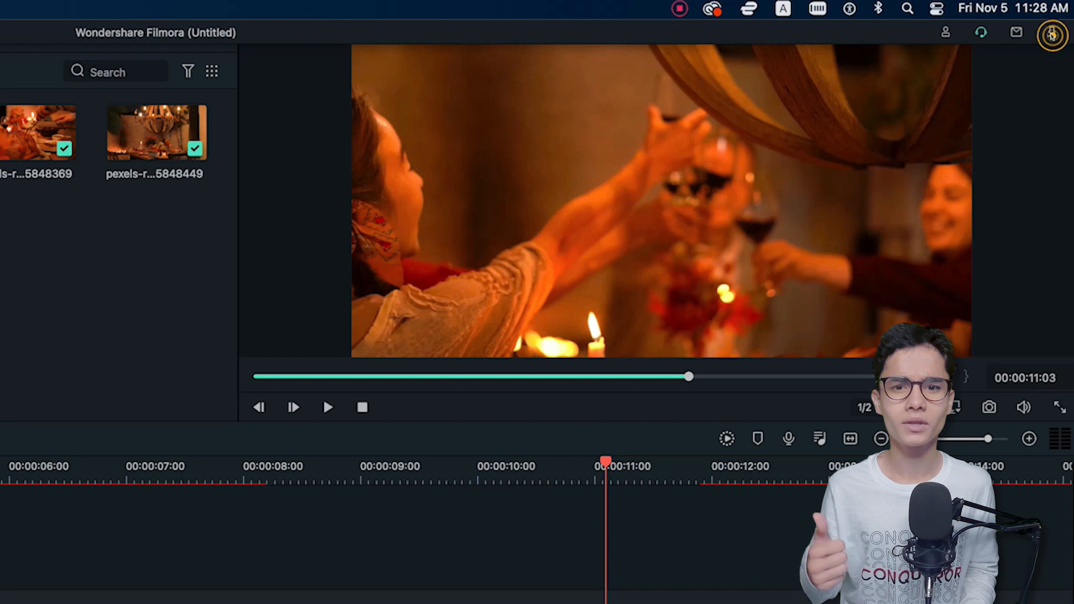
pyautogui.click(1052, 32)
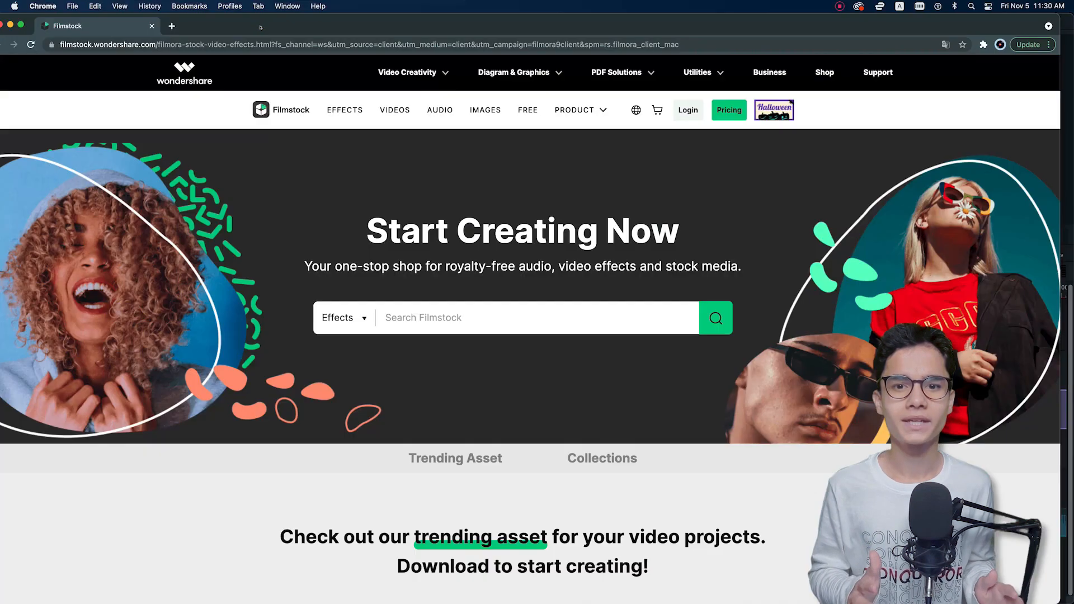
pyautogui.click(261, 28)
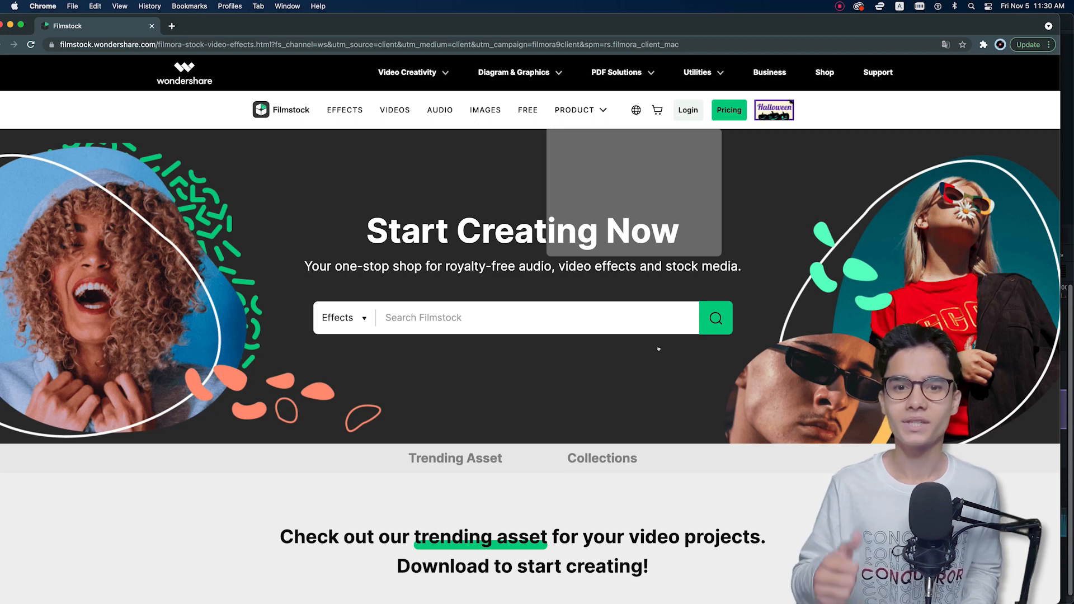
pyautogui.click(439, 318)
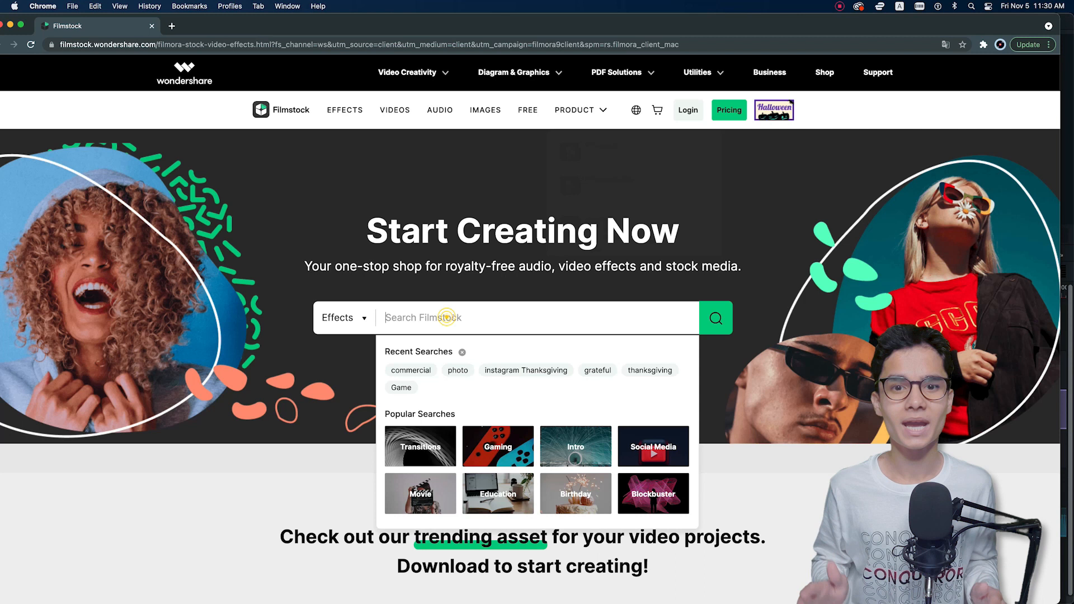
pyautogui.write('take a photo')
pyautogui.press('Return')
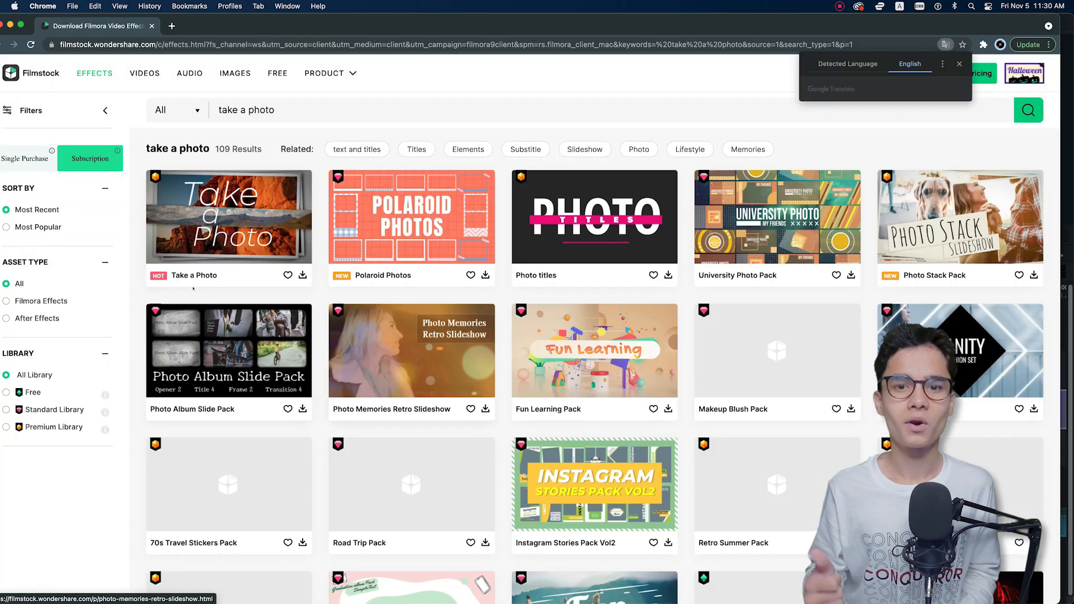
# - Download the Take a Photo template from Filmstock and display the Take a Photo Pack among Filmora's Filmstock titles
pyautogui.click(247, 221)
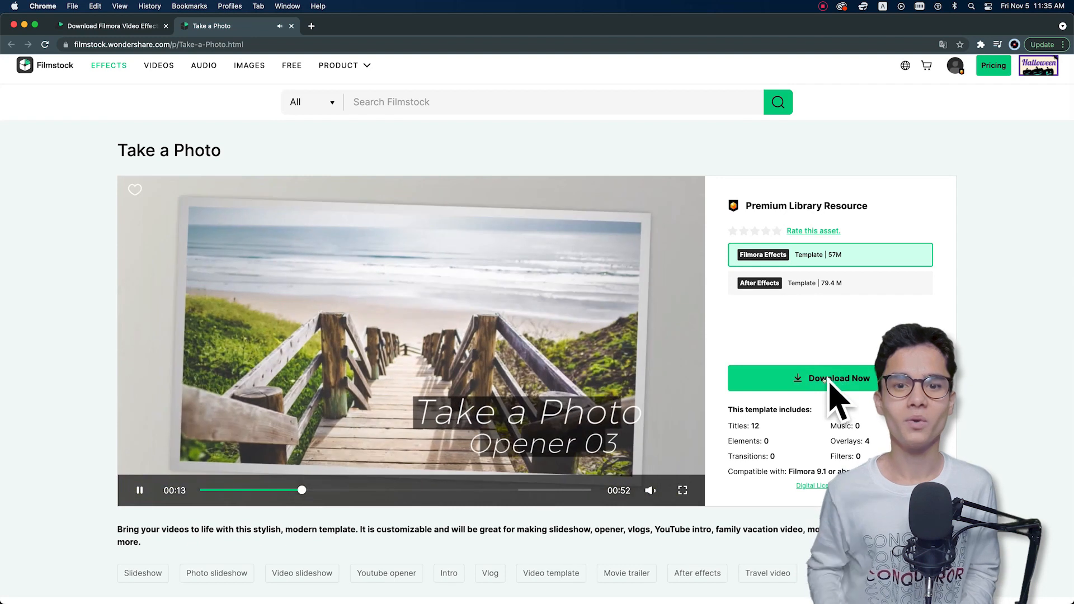
pyautogui.click(837, 390)
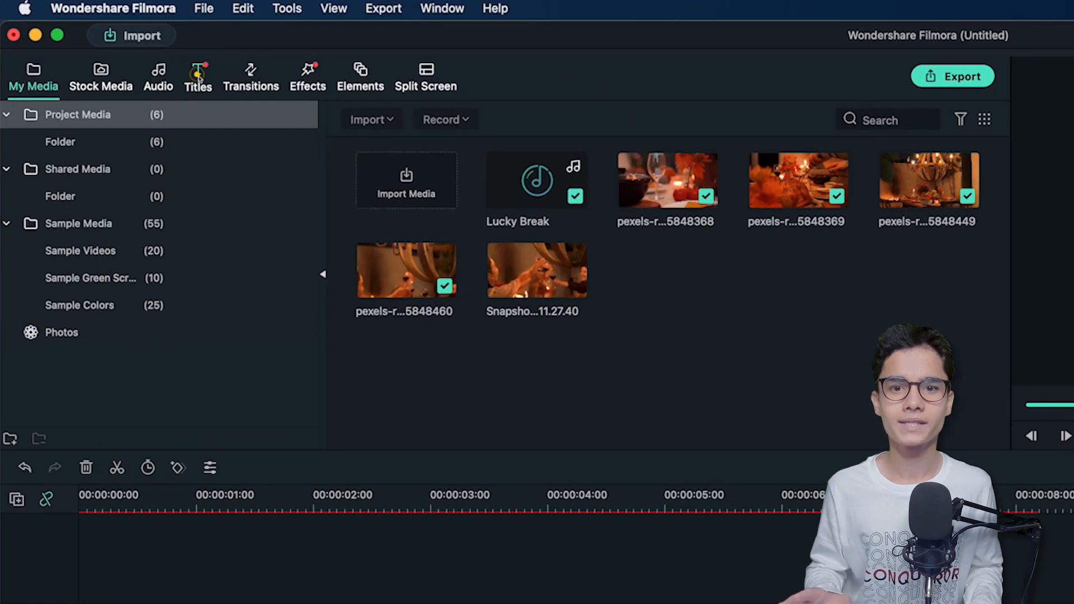
pyautogui.click(115, 45)
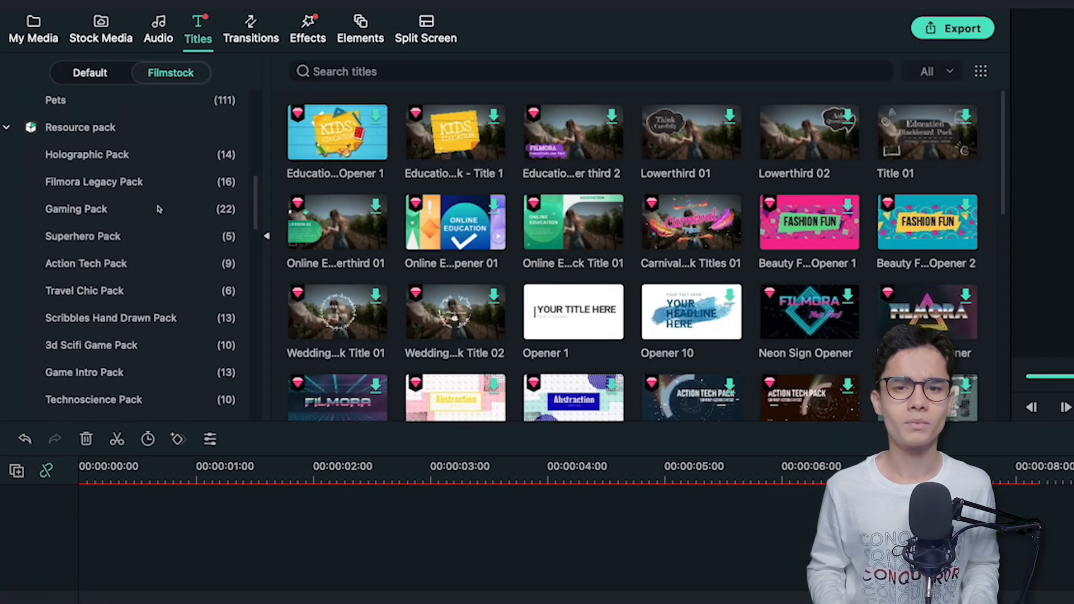
pyautogui.scroll(-1, 158, 207)
pyautogui.scroll(1, 159, 206)
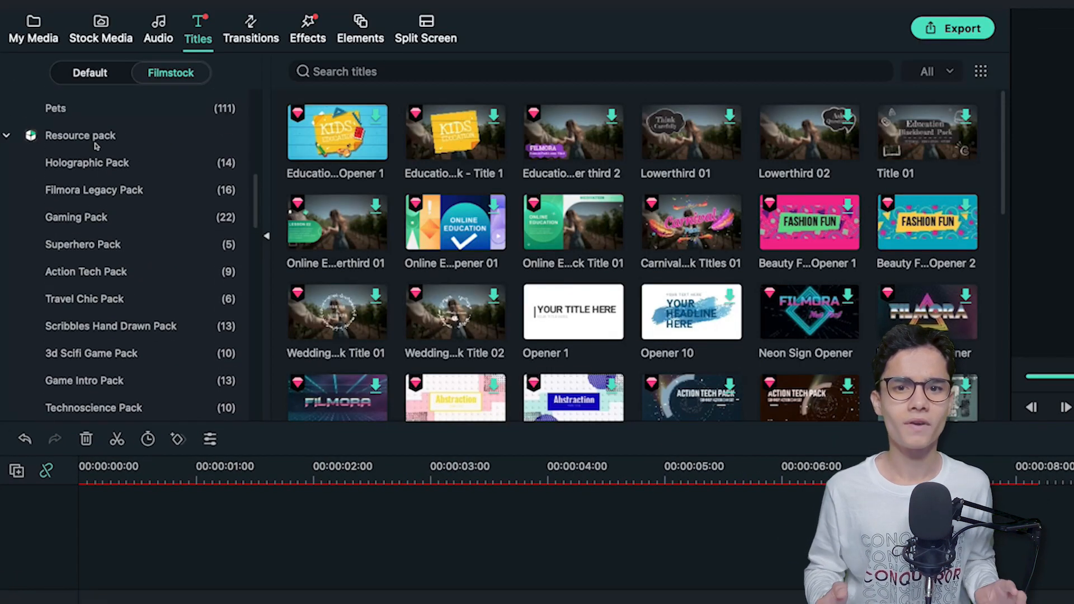
pyautogui.scroll(-8, 101, 259)
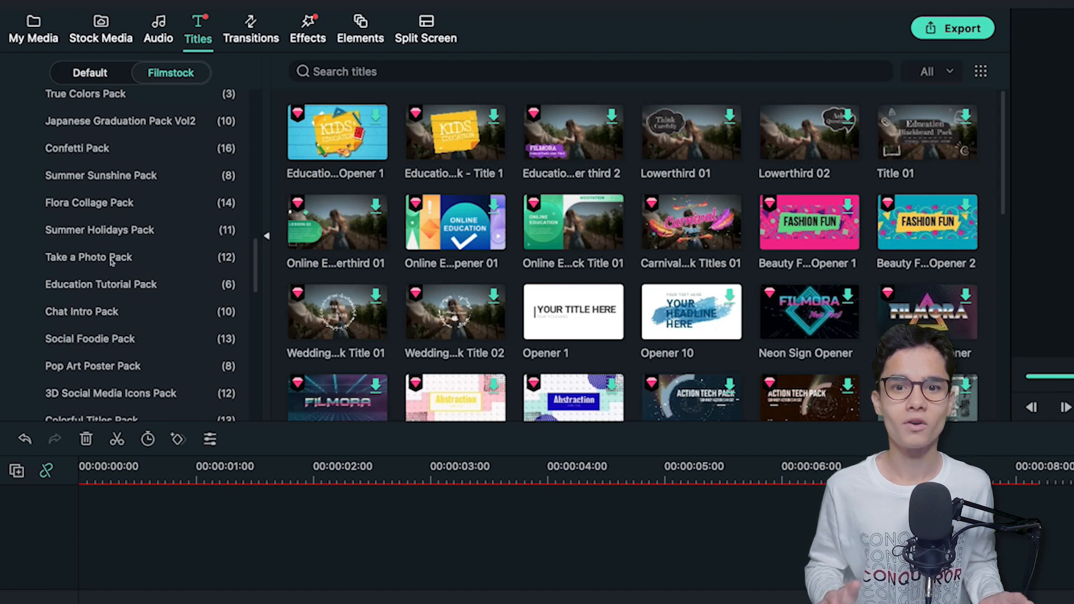
pyautogui.click(118, 258)
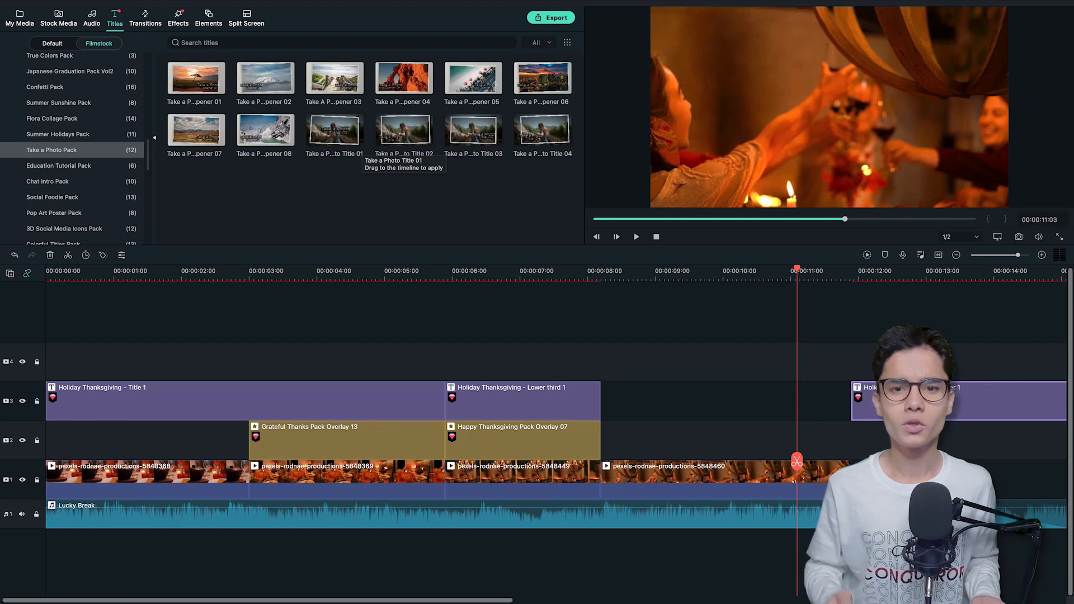
# - Move the existing titles and overlays up two tracks and add Take a Photo Title 02 on track 4, trimmed to span clip 5848460
pyautogui.moveTo(963, 356); pyautogui.dragTo(321, 351)
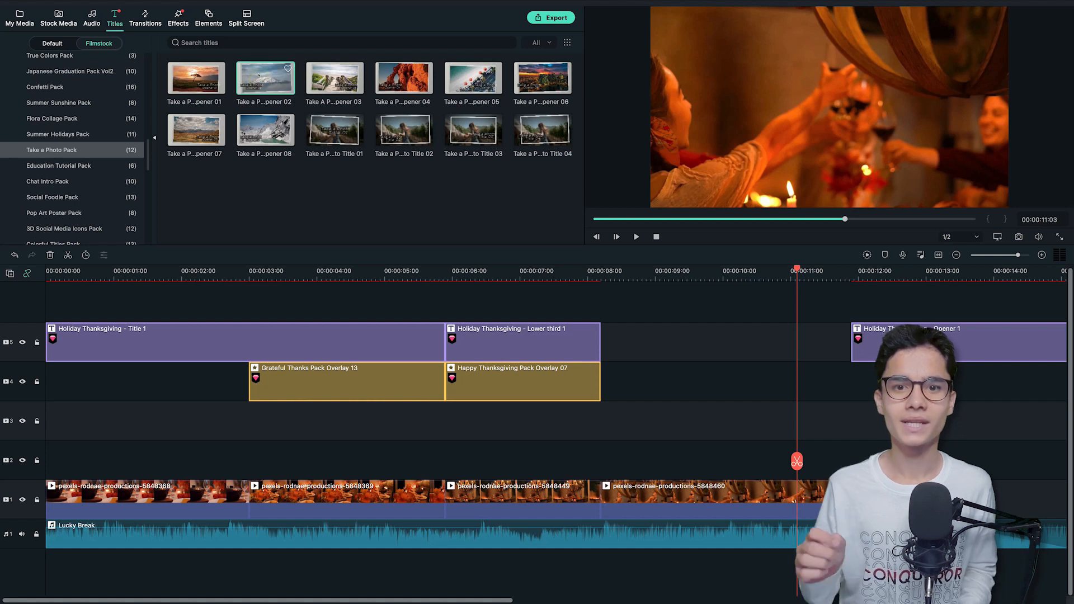
pyautogui.click(390, 140)
pyautogui.moveTo(390, 141); pyautogui.dragTo(610, 374)
pyautogui.moveTo(876, 381); pyautogui.dragTo(850, 380)
pyautogui.moveTo(797, 461); pyautogui.dragTo(676, 463)
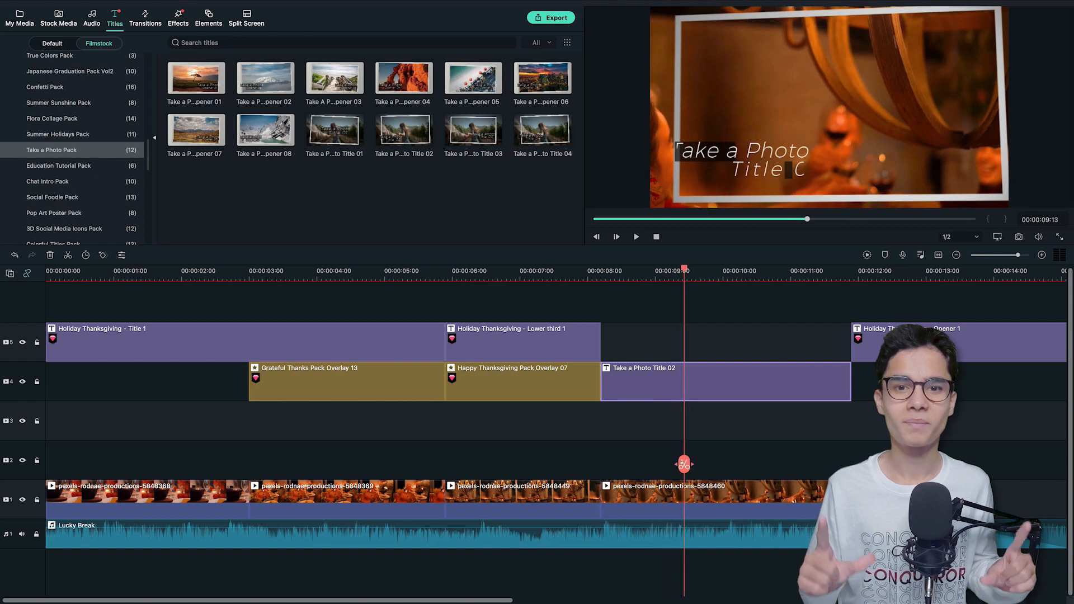
pyautogui.click(699, 460)
# - Place the toast snapshot on track 3 beneath Take a Photo Title 02, trimmed to start shortly after the title and end with it
pyautogui.click(19, 16)
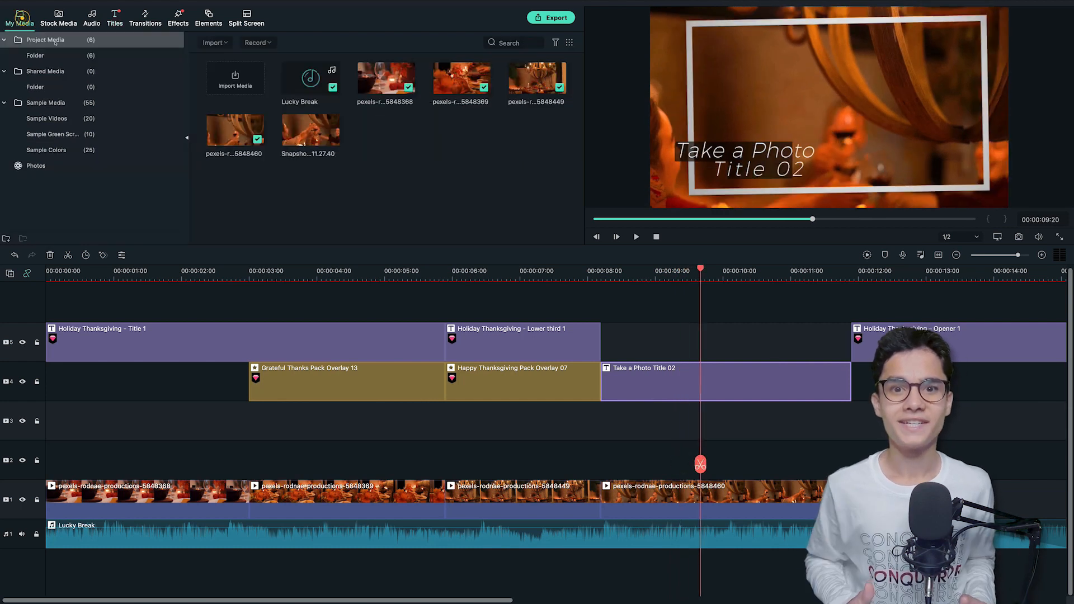
pyautogui.moveTo(311, 130); pyautogui.dragTo(602, 426)
pyautogui.moveTo(747, 431); pyautogui.dragTo(747, 430)
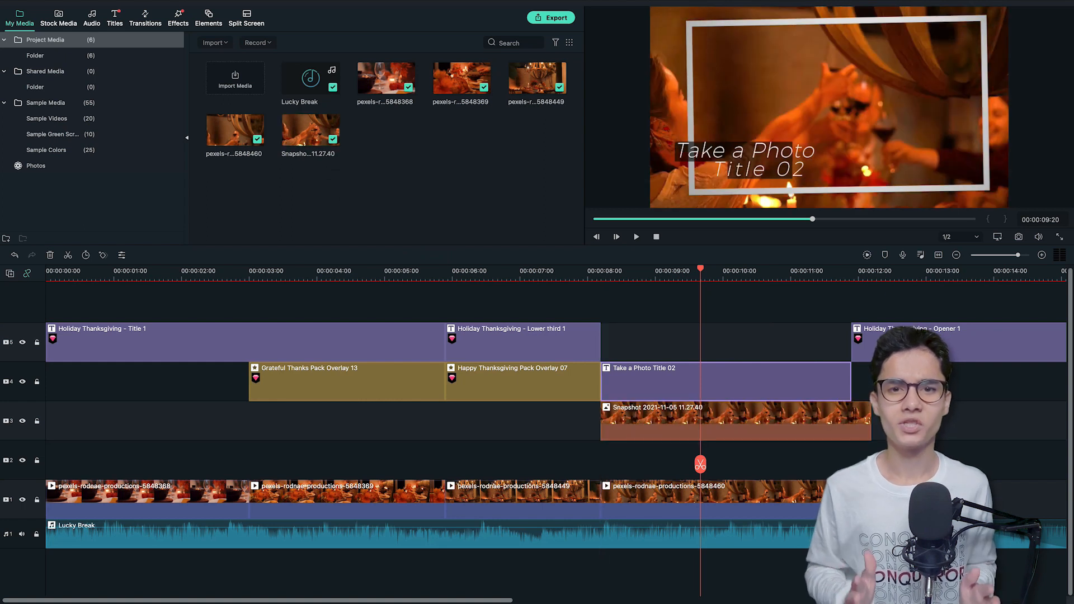
pyautogui.moveTo(597, 417); pyautogui.dragTo(651, 416)
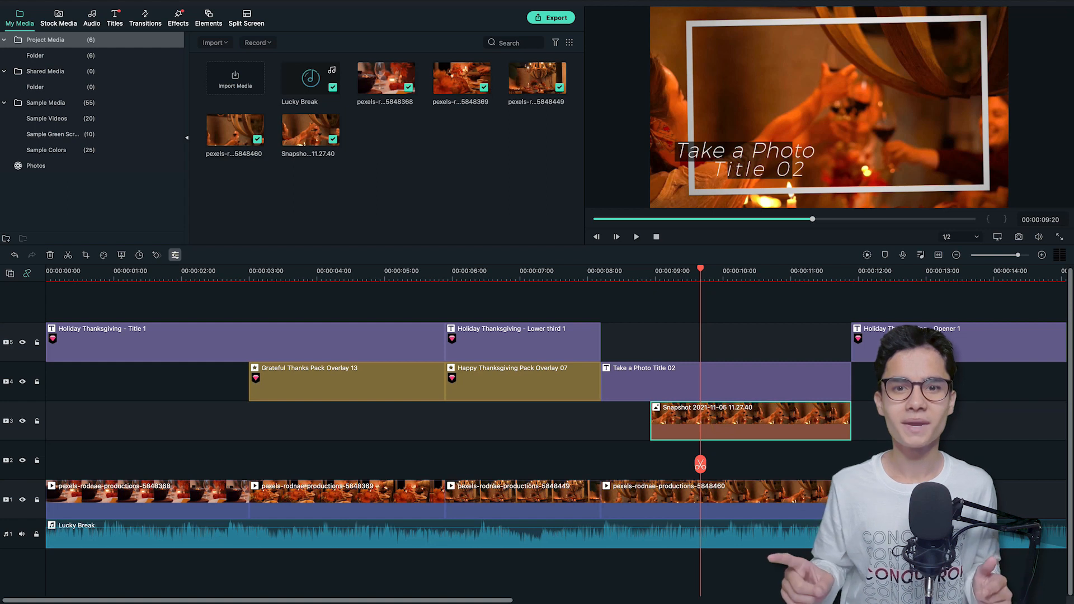
# - Fit the snapshot into the photo frame with a scale of 83.1% and a rotation of 358.6
pyautogui.click(175, 255)
pyautogui.moveTo(271, 109); pyautogui.dragTo(253, 109)
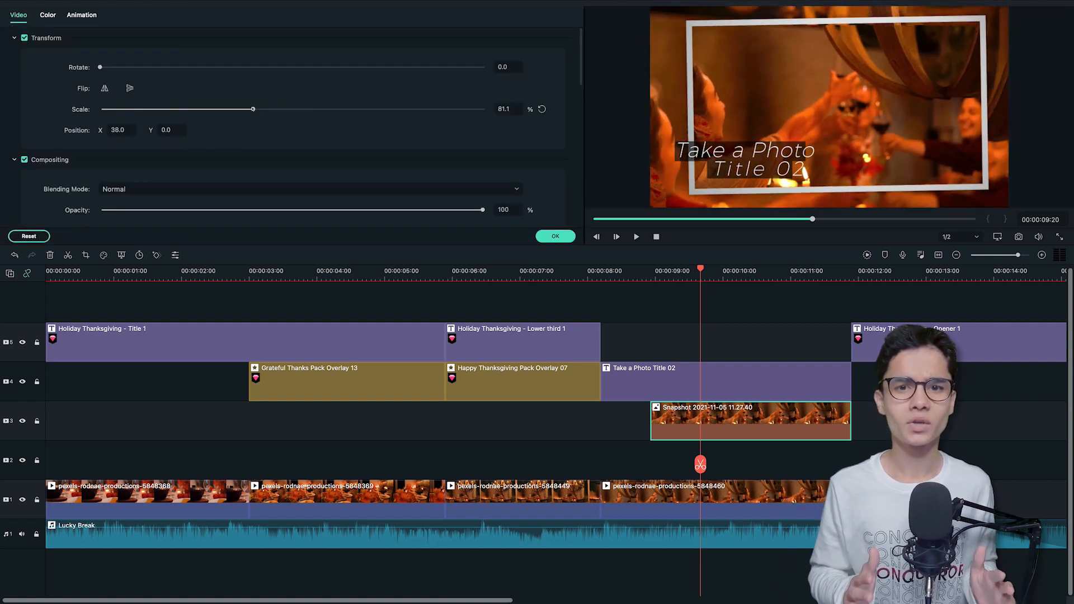
pyautogui.moveTo(100, 68); pyautogui.dragTo(480, 75)
pyautogui.moveTo(253, 109); pyautogui.dragTo(257, 109)
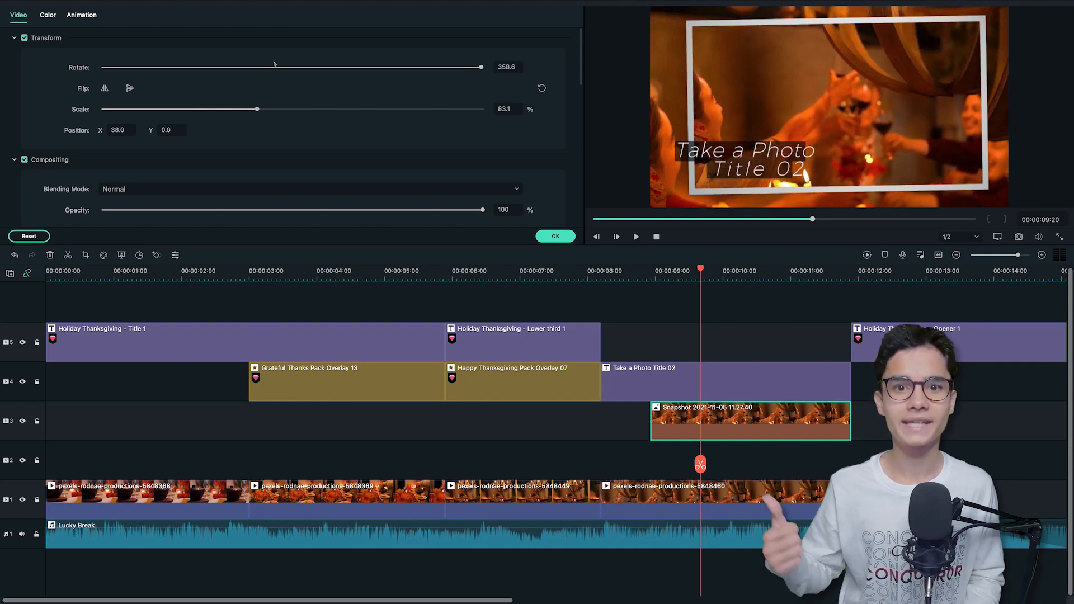
pyautogui.click(555, 235)
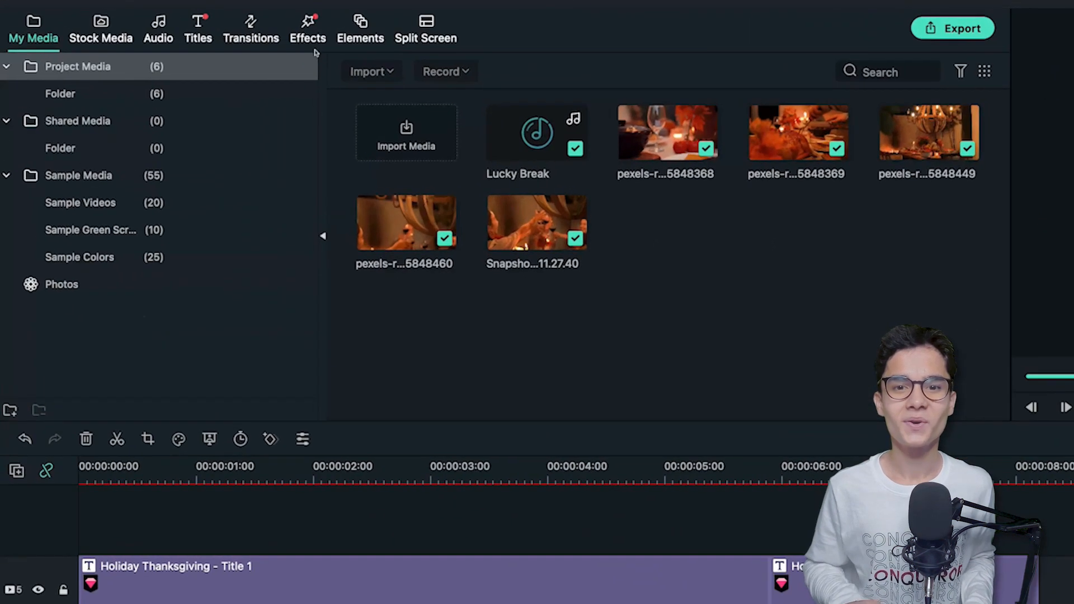
# - Search the default effects for "blur" and add Square Blur on track 2, trimmed to span clip 5848460
pyautogui.click(307, 33)
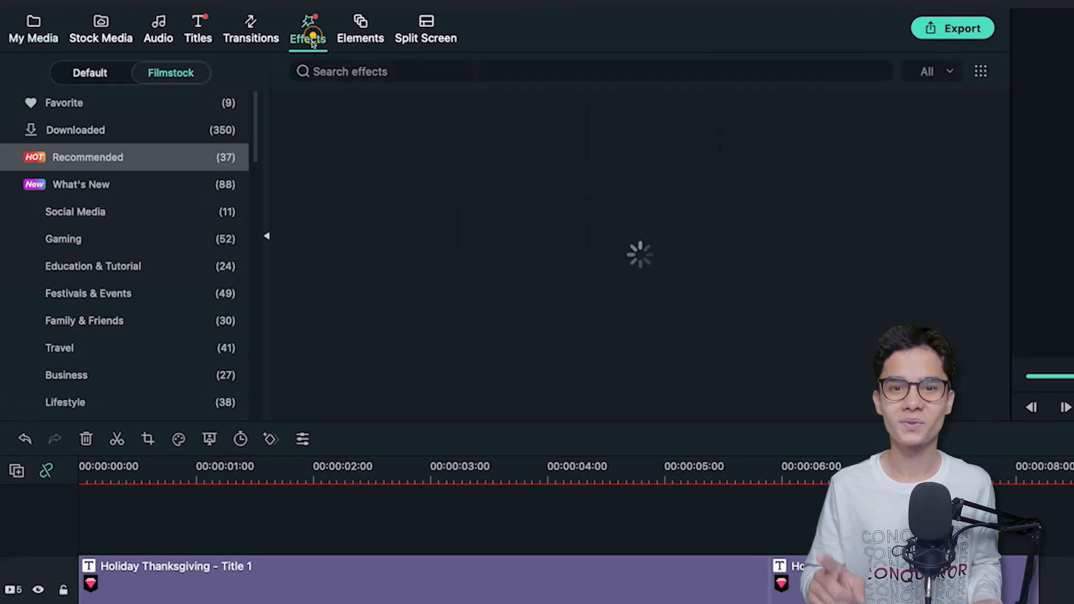
pyautogui.click(364, 68)
pyautogui.write('bl')
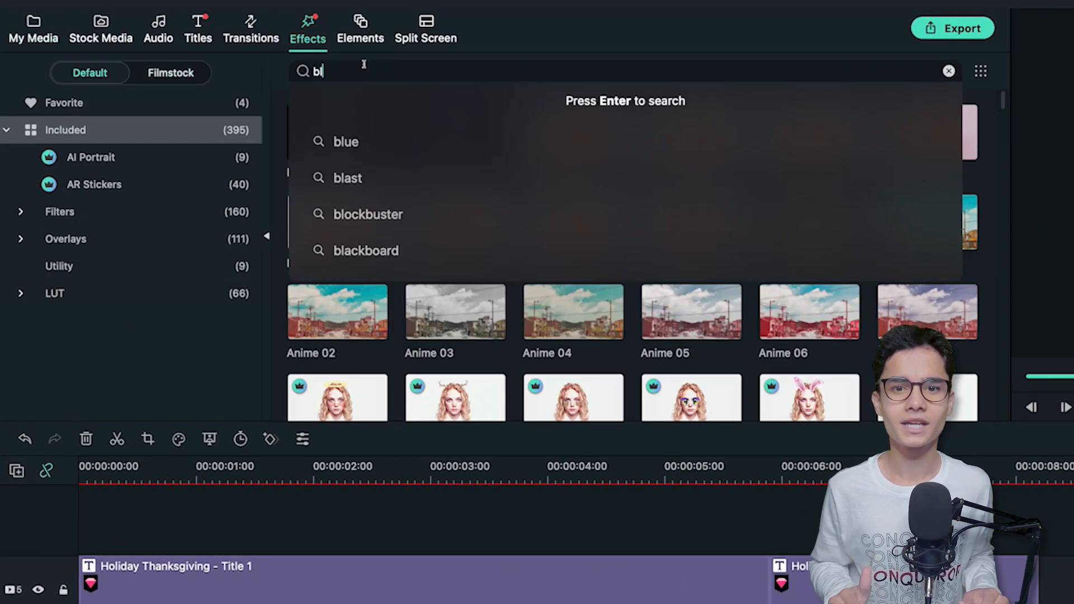
pyautogui.write('ur')
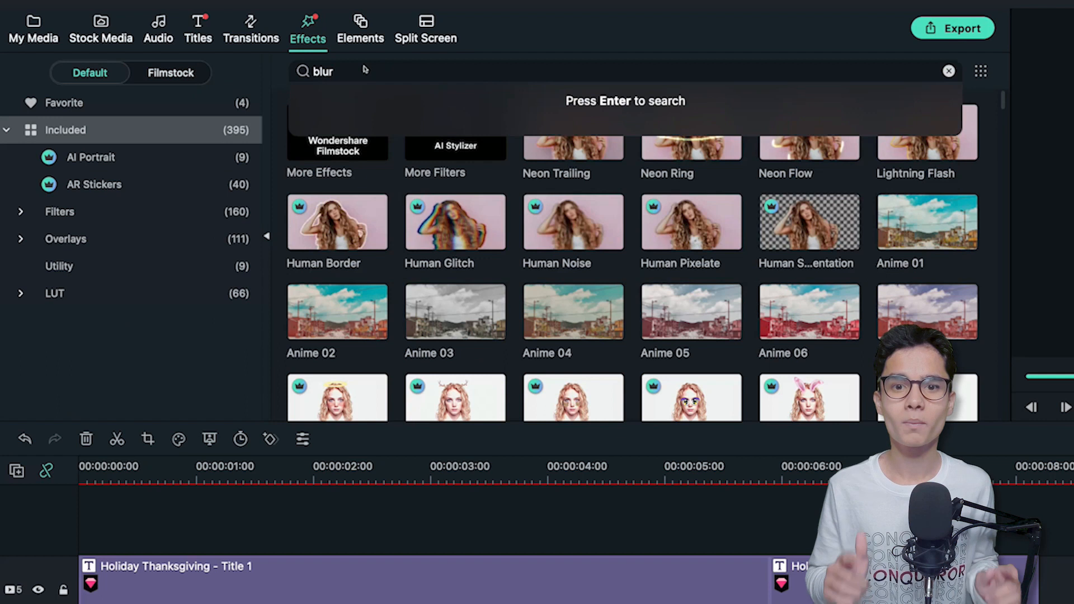
pyautogui.press('Return')
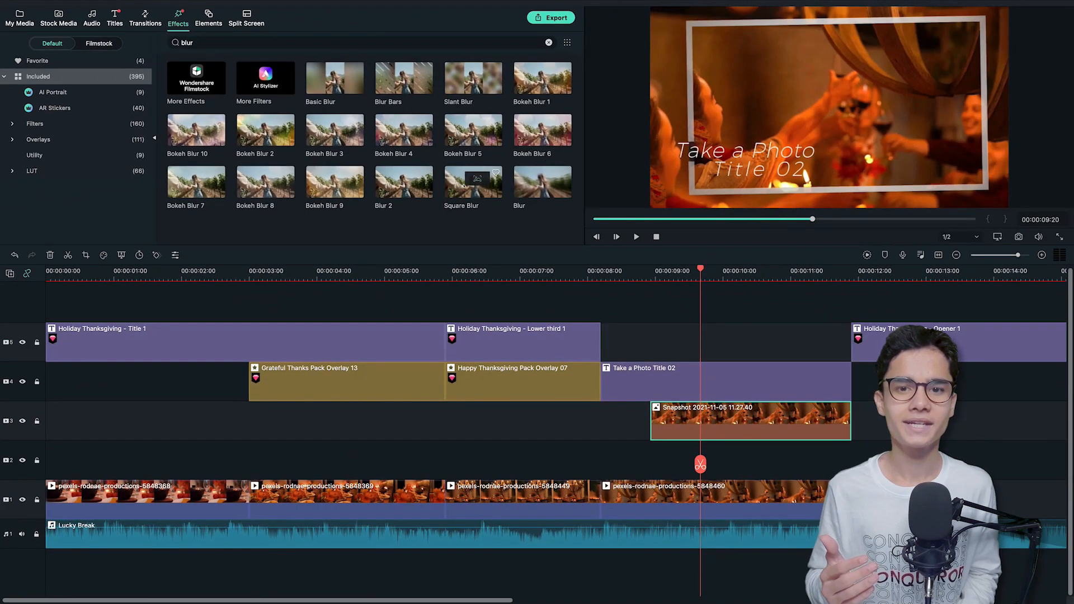
pyautogui.moveTo(464, 186); pyautogui.dragTo(603, 455)
pyautogui.moveTo(938, 460); pyautogui.dragTo(850, 460)
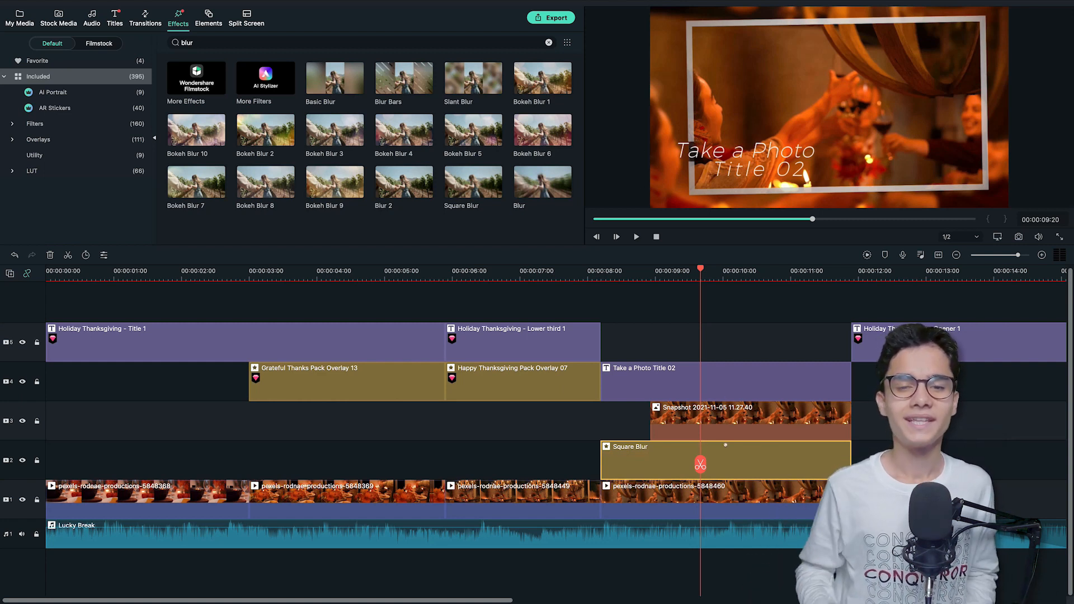
# - Set the Square Blur effect's size to 2, with alpha kept at 100
pyautogui.click(103, 254)
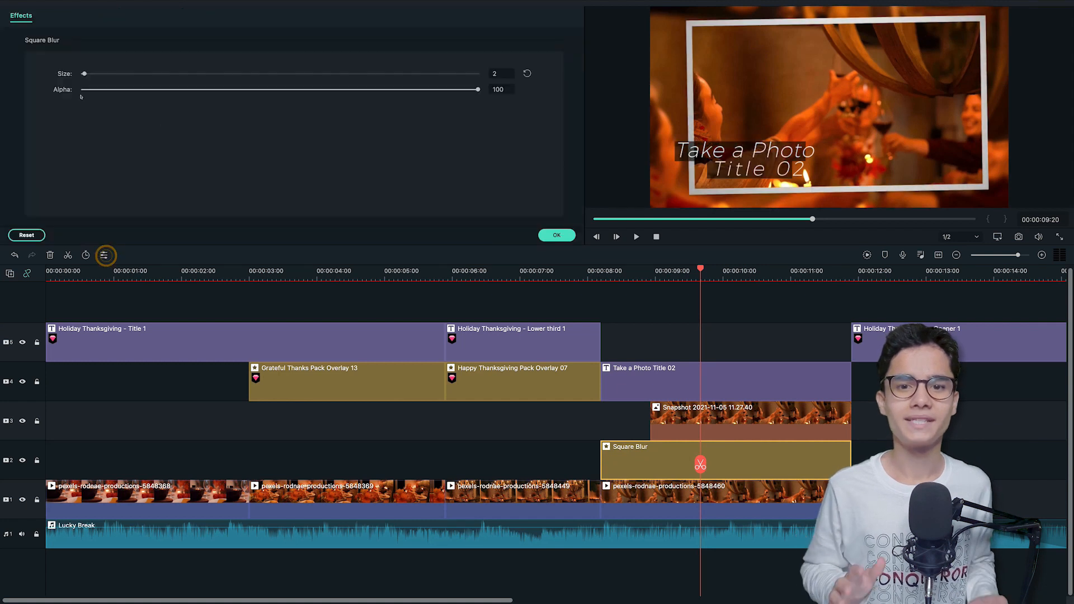
pyautogui.click(79, 73)
pyautogui.moveTo(80, 73); pyautogui.dragTo(84, 73)
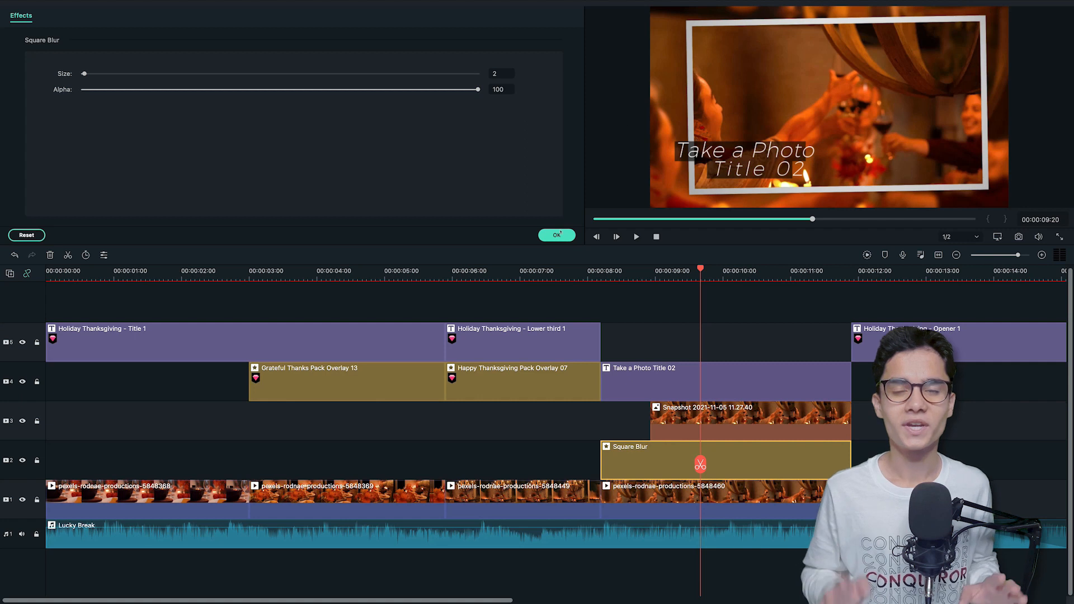
pyautogui.click(560, 233)
# - Change the upper text line of Take a Photo Title 02 to "Thanksgiving" and restyle it in a heavy italic font
pyautogui.click(712, 369)
pyautogui.doubleClick(697, 151)
pyautogui.moveTo(225, 88); pyautogui.dragTo(138, 81)
pyautogui.write('Thanksgiving')
pyautogui.click(255, 58)
pyautogui.click(216, 73)
# - Change the lower text line of Take a Photo Title 02 to "Happy" in left-aligned League Spartan Bold italic
pyautogui.doubleClick(759, 169)
pyautogui.moveTo(209, 91); pyautogui.dragTo(172, 88)
pyautogui.write('Happy')
pyautogui.click(235, 74)
pyautogui.click(753, 151)
pyautogui.click(753, 169)
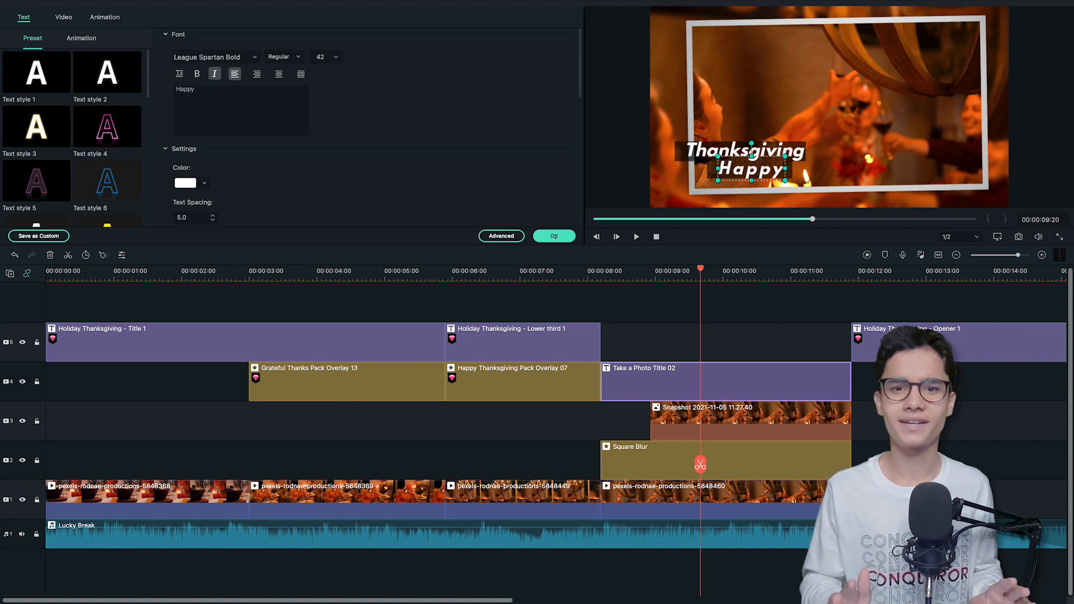
pyautogui.click(553, 236)
# - Search the Filmstock effects for "Flare" and add Large Yellow Flare 2 over the start of the snapshot, shortened to about one second
pyautogui.click(99, 43)
pyautogui.click(209, 43)
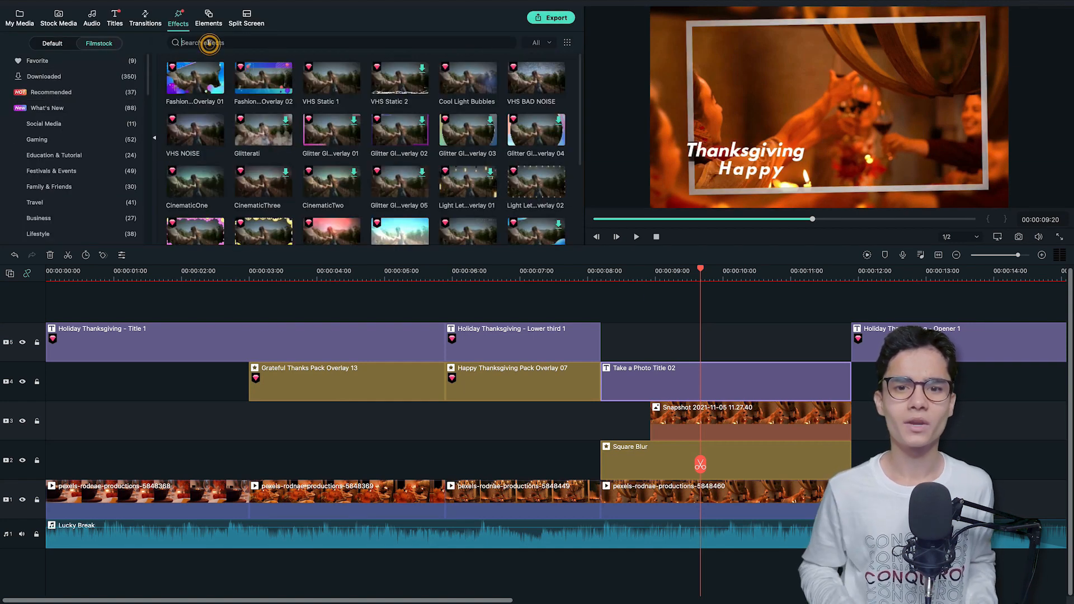
pyautogui.write('Flare')
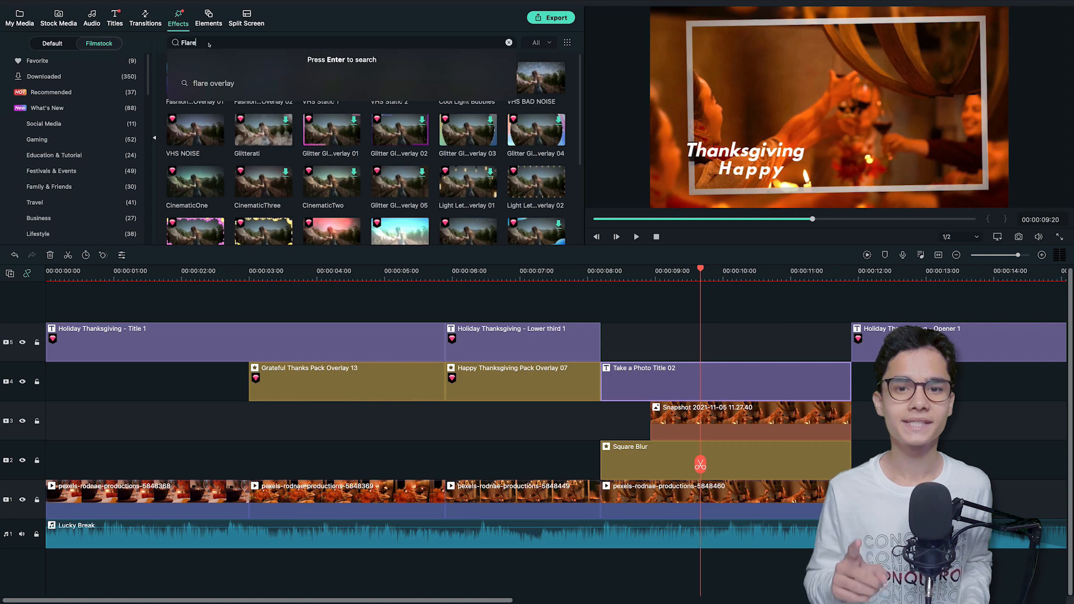
pyautogui.press('Return')
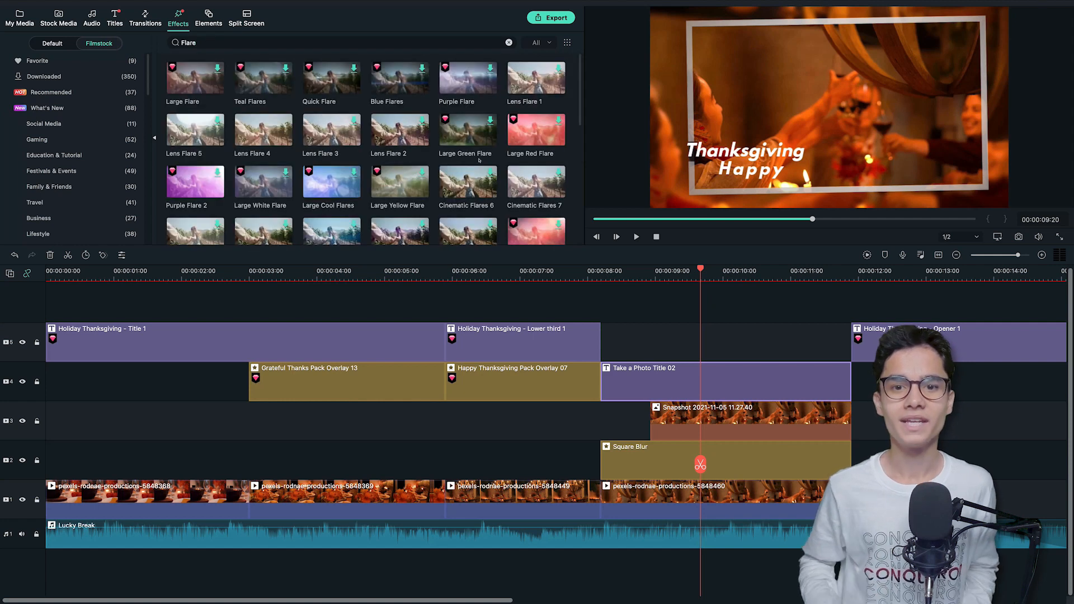
pyautogui.scroll(-2, 323, 149)
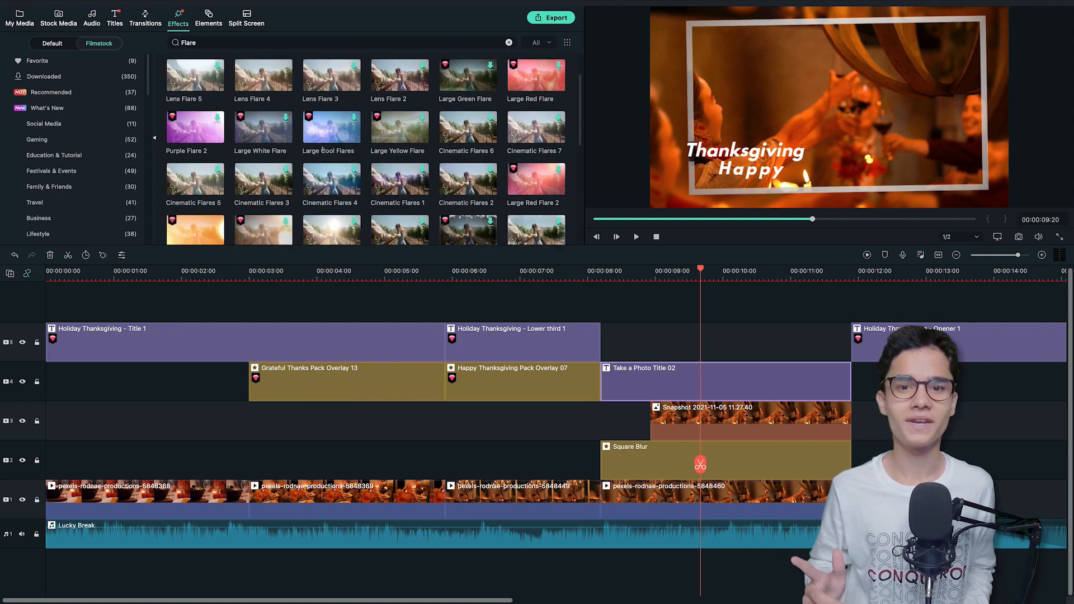
pyautogui.moveTo(190, 180); pyautogui.dragTo(646, 313)
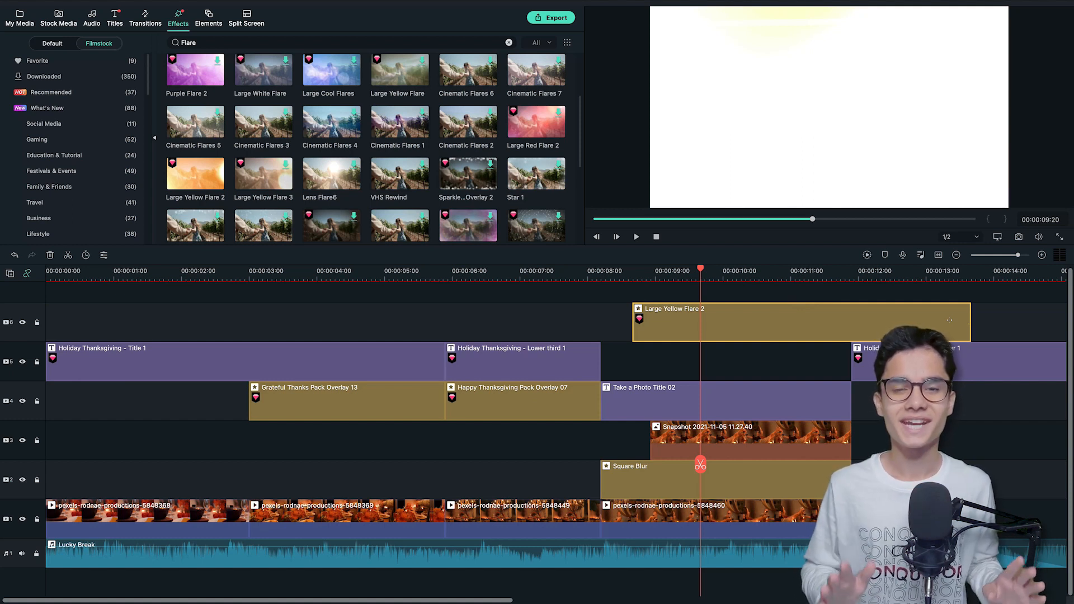
pyautogui.moveTo(970, 323); pyautogui.dragTo(666, 354)
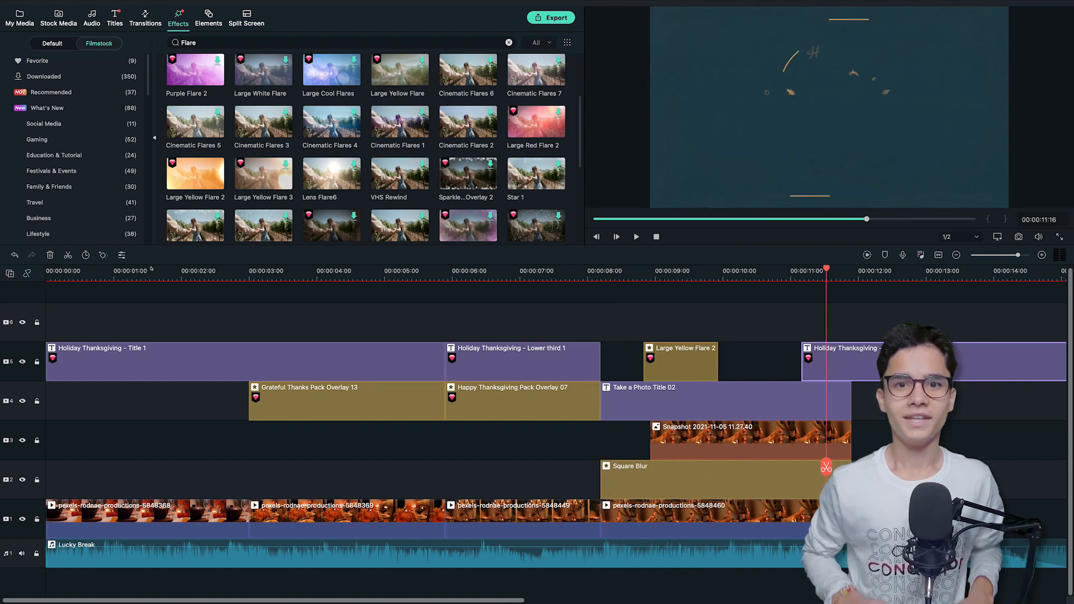
# - Apply the Fade In animation to Holiday Thanksgiving - Opener 1 and lengthen the fade so it overlaps the end of the photo title
pyautogui.click(122, 255)
pyautogui.click(105, 17)
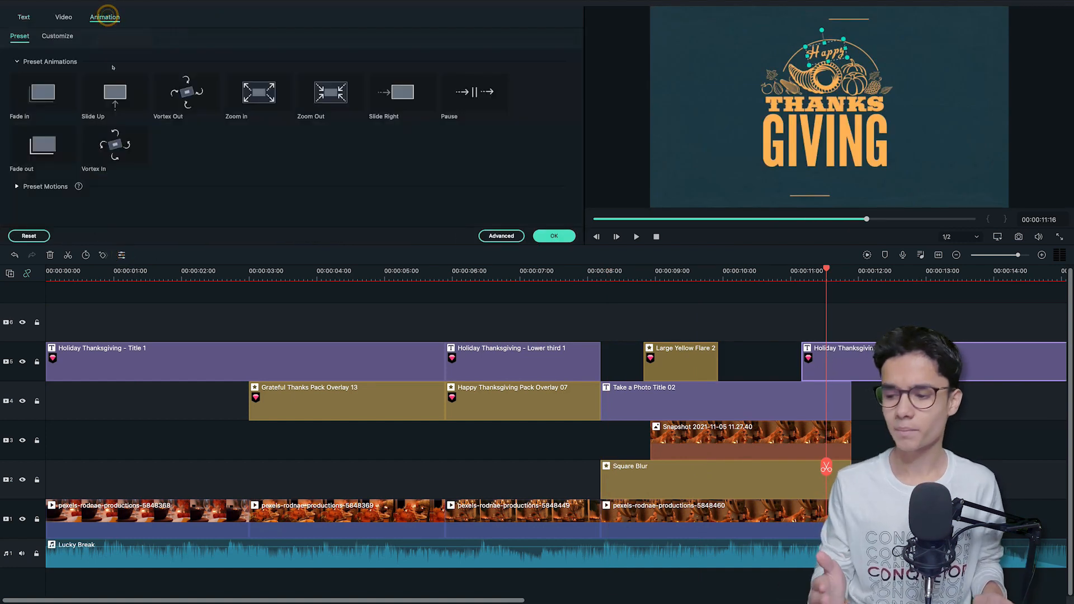
pyautogui.doubleClick(32, 105)
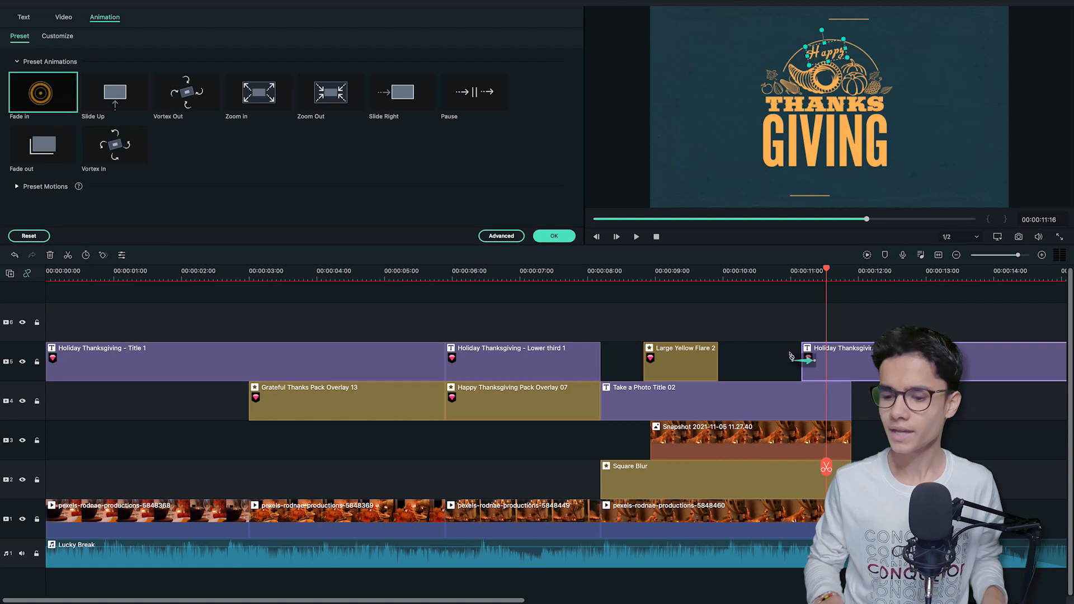
pyautogui.moveTo(825, 374)
pyautogui.mouseDown()
pyautogui.moveTo(868, 376)
pyautogui.moveTo(844, 366)
pyautogui.mouseUp()
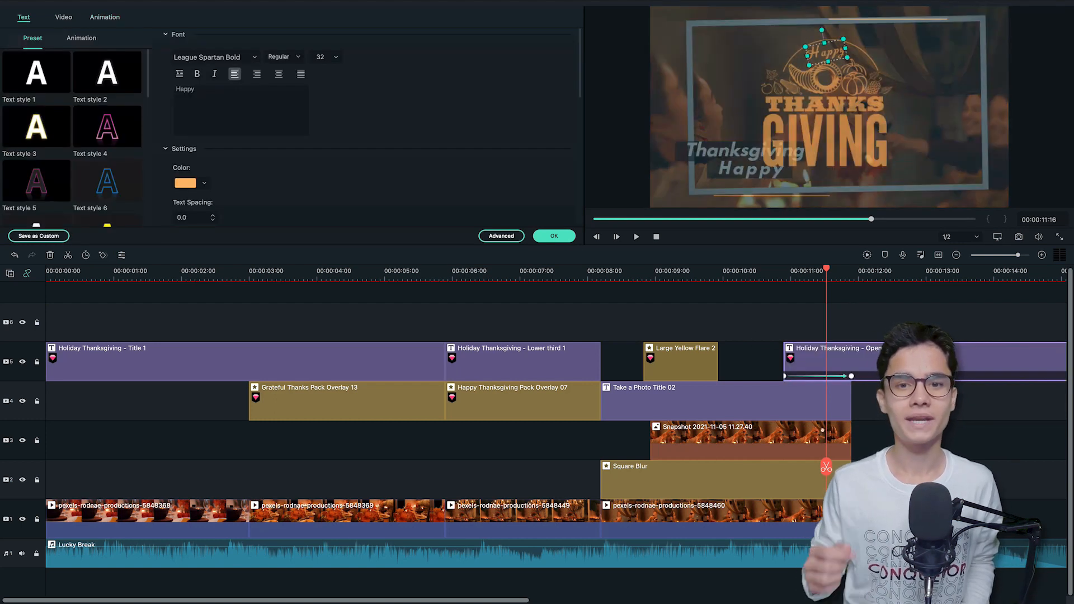
pyautogui.moveTo(826, 467)
pyautogui.mouseDown()
pyautogui.moveTo(779, 464)
pyautogui.moveTo(804, 448)
pyautogui.moveTo(842, 464)
pyautogui.mouseUp()
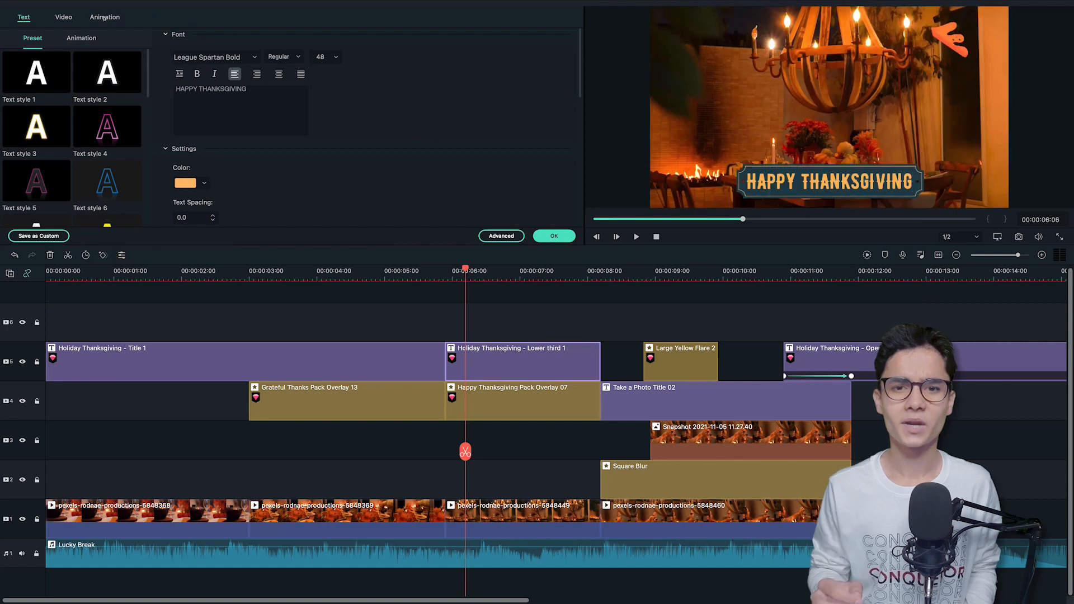
# - Apply the Fade out animation to Holiday Thanksgiving - Lower third 1 and preview the title's ending
pyautogui.click(105, 17)
pyautogui.click(43, 96)
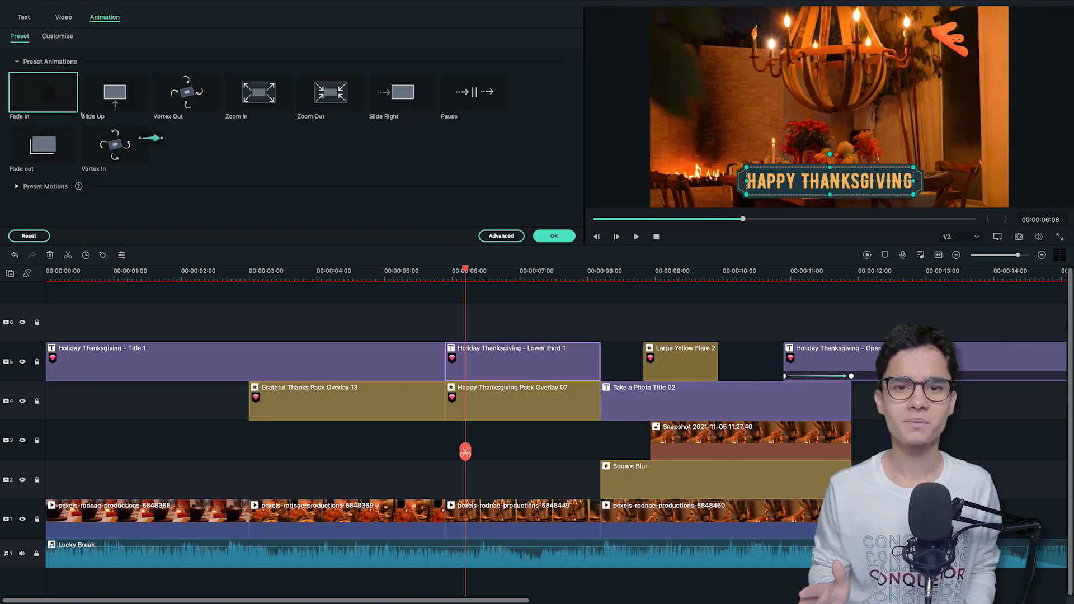
pyautogui.click(43, 152)
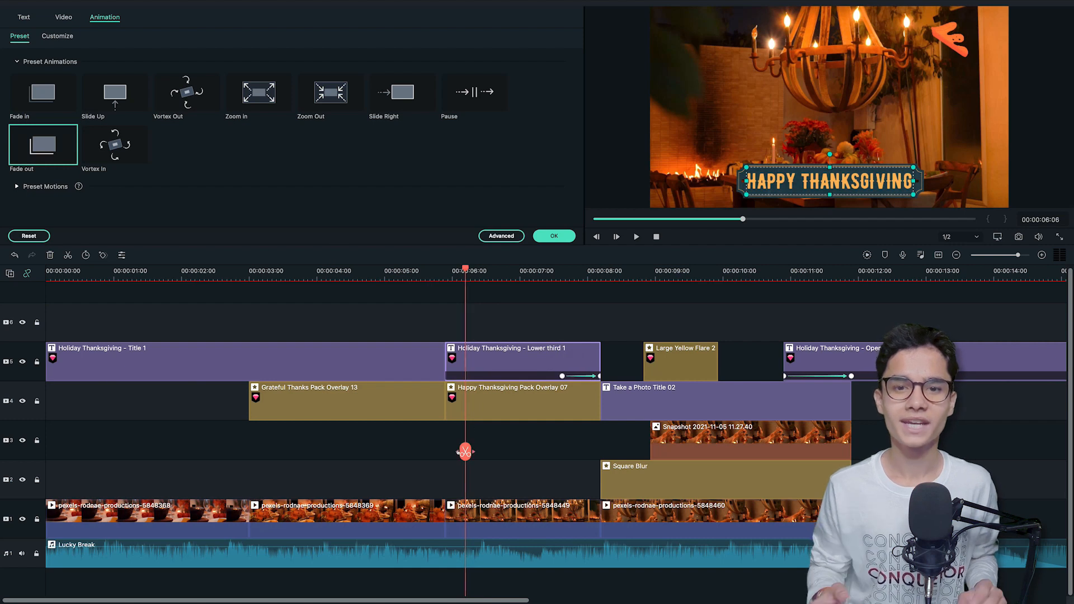
pyautogui.moveTo(465, 451); pyautogui.dragTo(571, 451)
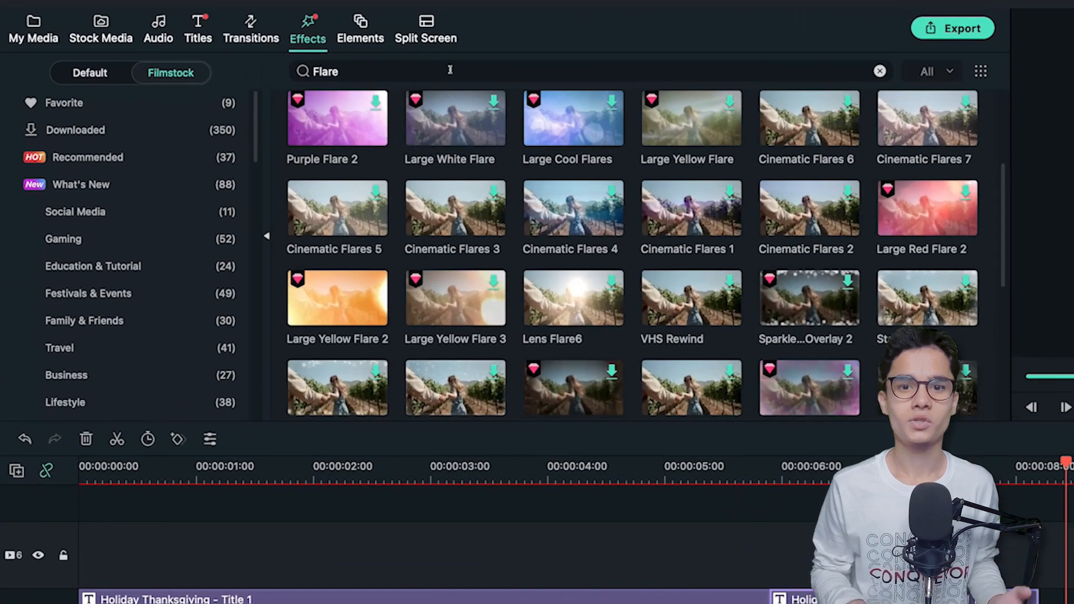
# - Search the Filmstock effects for "Film" and add Dirty Film on the empty top track, stretched across the whole video
pyautogui.doubleClick(336, 73)
pyautogui.write('Film')
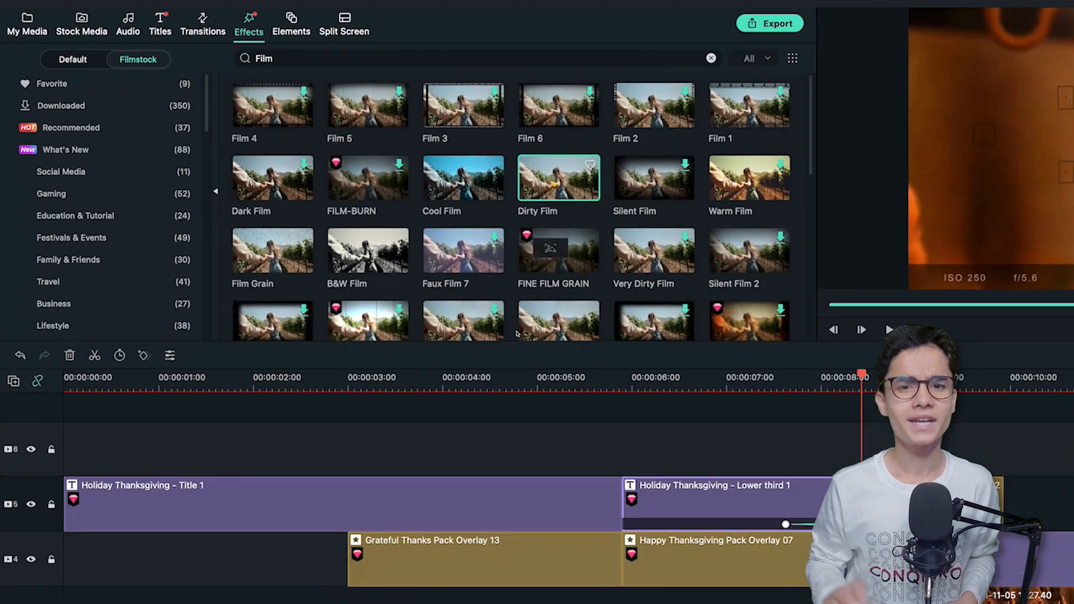
pyautogui.moveTo(517, 334); pyautogui.dragTo(78, 452)
pyautogui.moveTo(384, 320); pyautogui.dragTo(1065, 317)
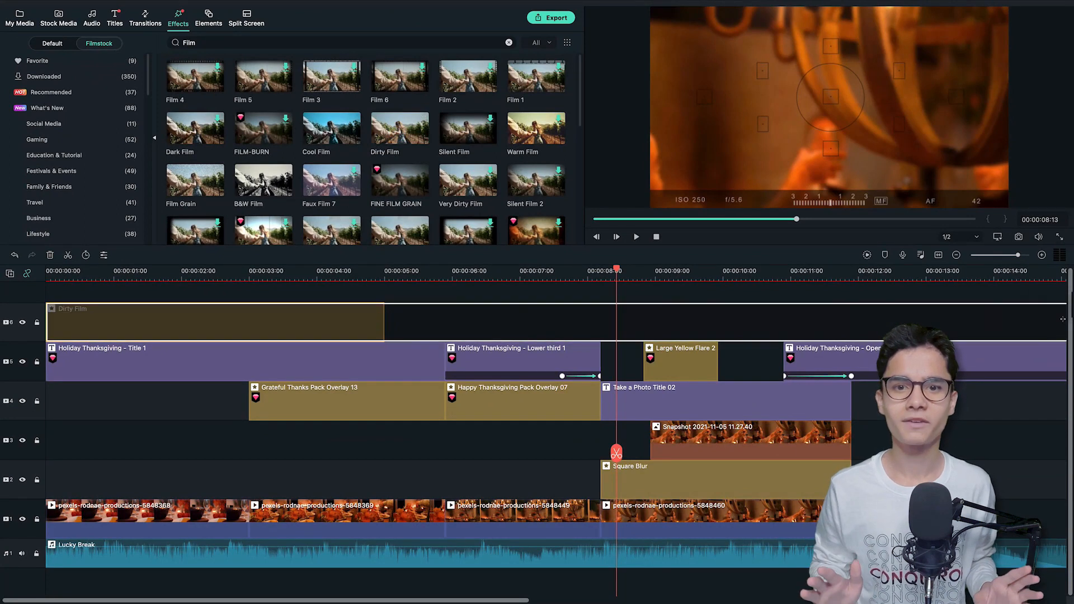
# - Lower the alpha of the Dirty Film effect to soften its look over the video
pyautogui.doubleClick(454, 322)
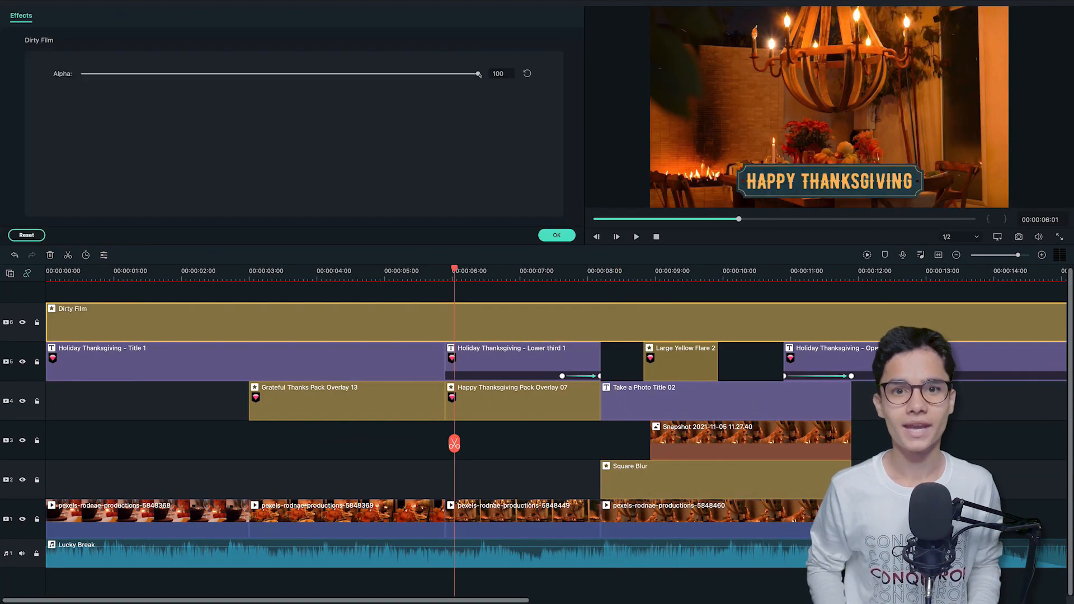
pyautogui.moveTo(475, 73); pyautogui.dragTo(380, 75)
pyautogui.click(502, 73)
pyautogui.press('Return')
pyautogui.click(557, 235)
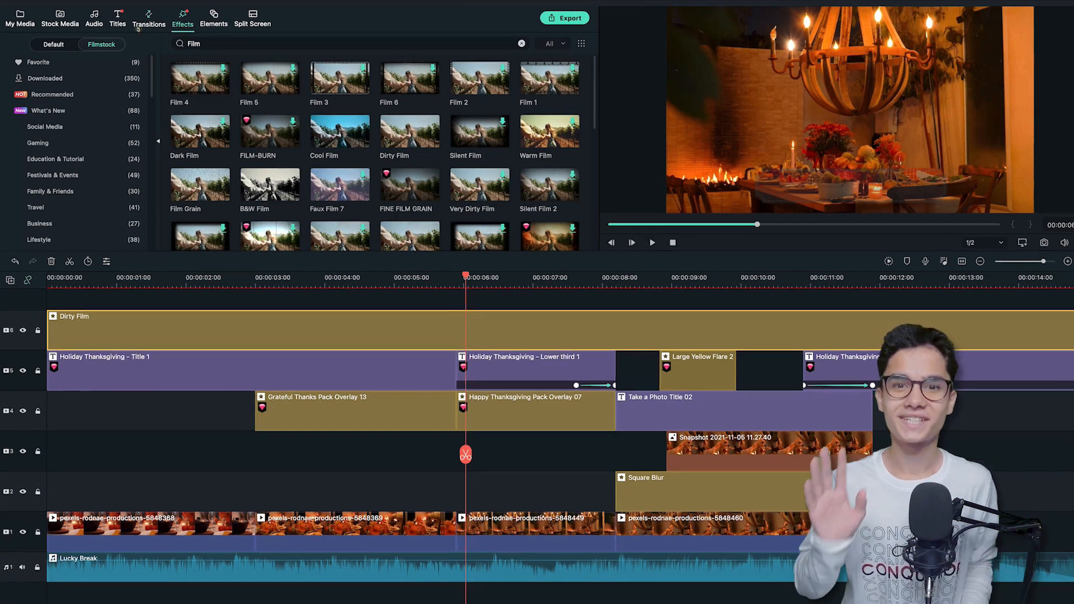
# - Add the default Dissolve transition at each of the three cuts between the video clips on track 1
pyautogui.click(136, 24)
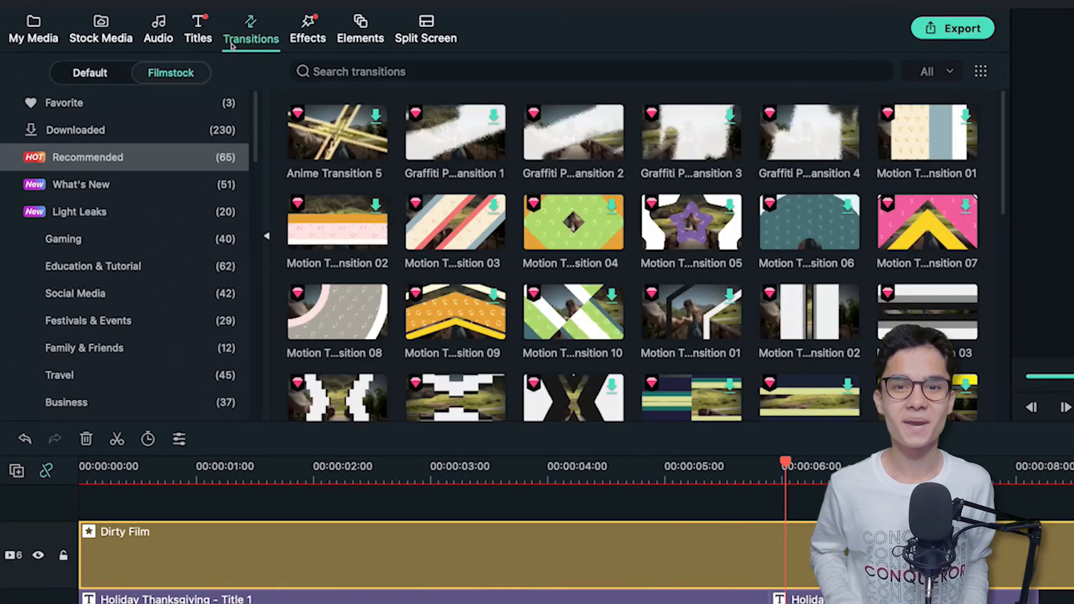
pyautogui.click(98, 77)
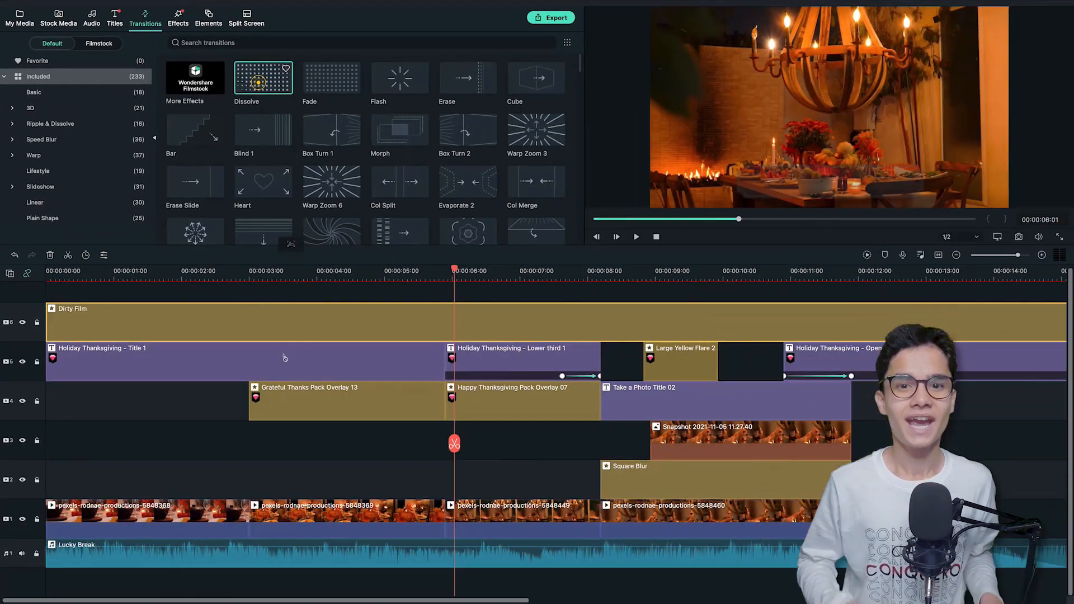
pyautogui.moveTo(285, 358); pyautogui.dragTo(249, 515)
pyautogui.moveTo(263, 78); pyautogui.dragTo(446, 514)
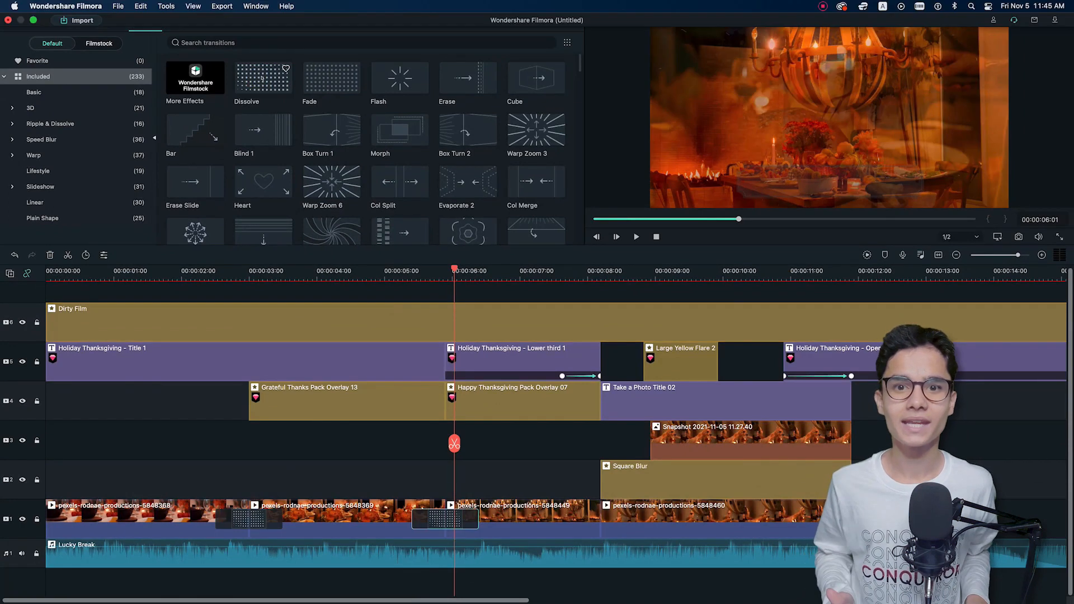
pyautogui.moveTo(641, 597); pyautogui.dragTo(600, 519)
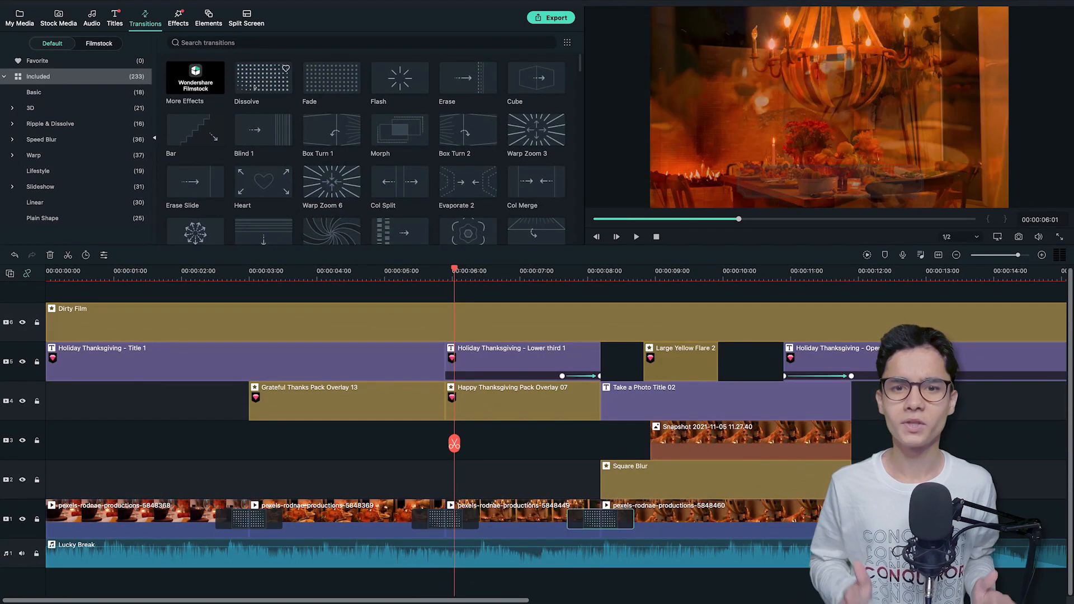
# - Add Dissolve transitions between the two overlays, between the first two titles, and between Happy Thanksgiving Pack Overlay 07 and Take a Photo Title 02
pyautogui.moveTo(254, 88); pyautogui.dragTo(446, 399)
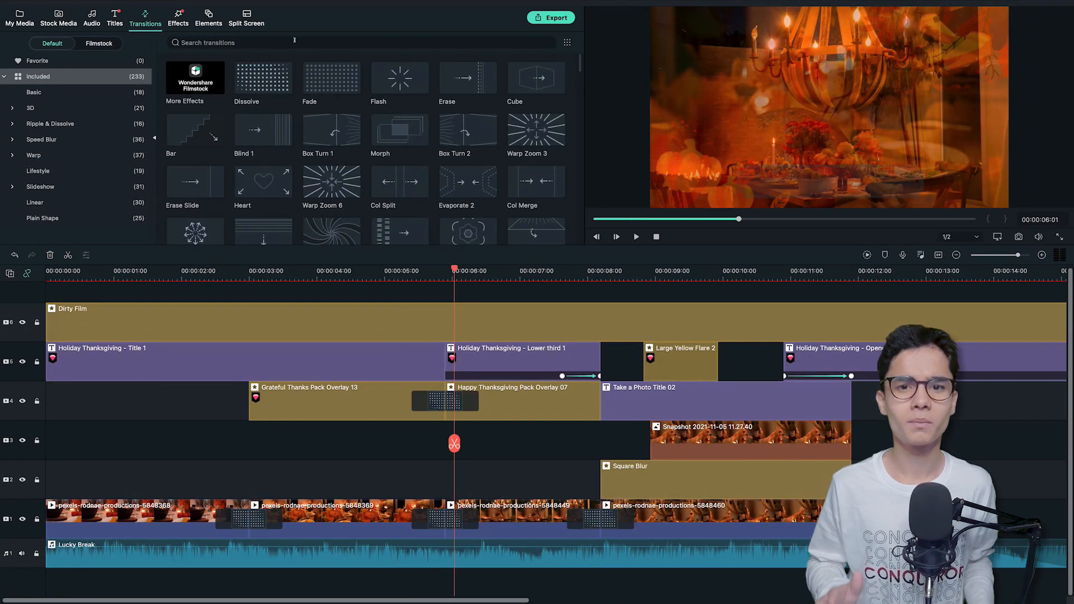
pyautogui.moveTo(263, 78); pyautogui.dragTo(445, 361)
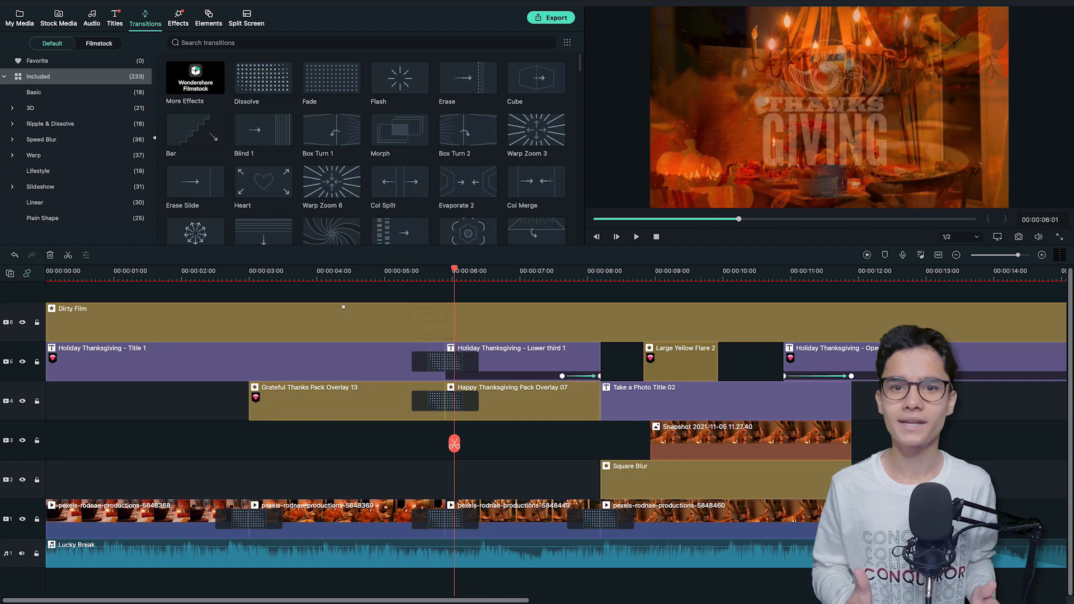
pyautogui.moveTo(262, 82); pyautogui.dragTo(600, 400)
pyautogui.moveTo(454, 444); pyautogui.dragTo(47, 452)
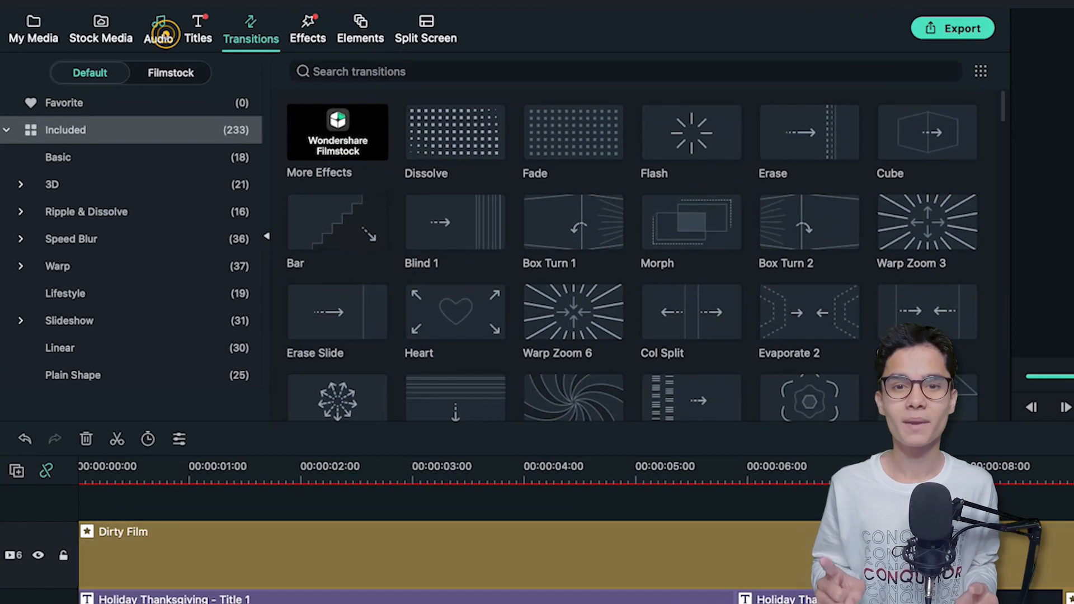
# - Search the included sound effects for "snap" and place Camera Snaps on a new audio track below Lucky Break, starting just before the snapshot
pyautogui.click(92, 19)
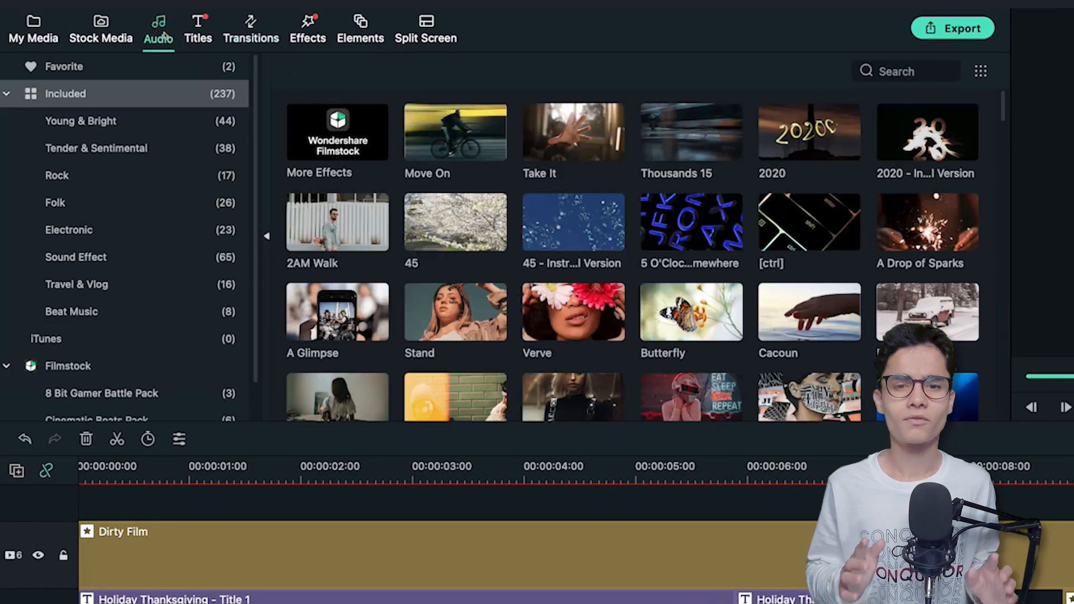
pyautogui.click(92, 258)
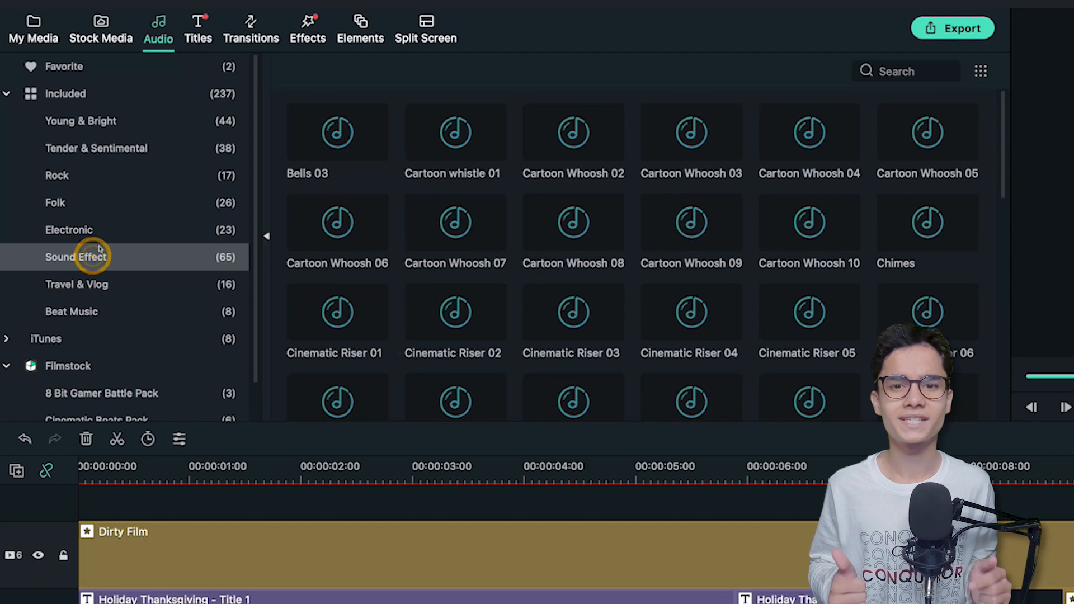
pyautogui.scroll(-5, 616, 224)
pyautogui.click(900, 71)
pyautogui.write('s')
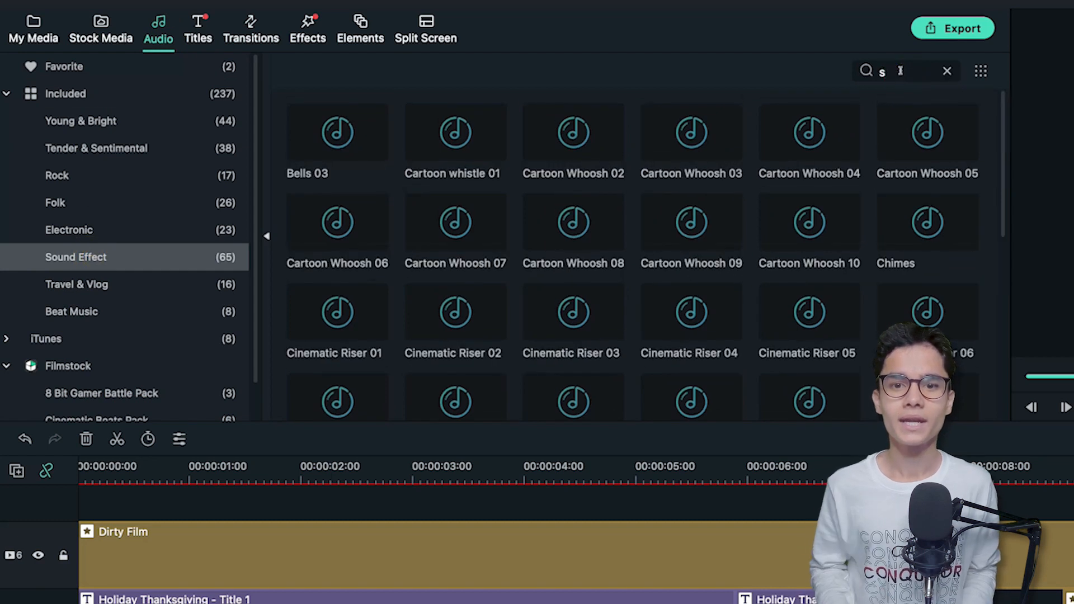
pyautogui.write('nap')
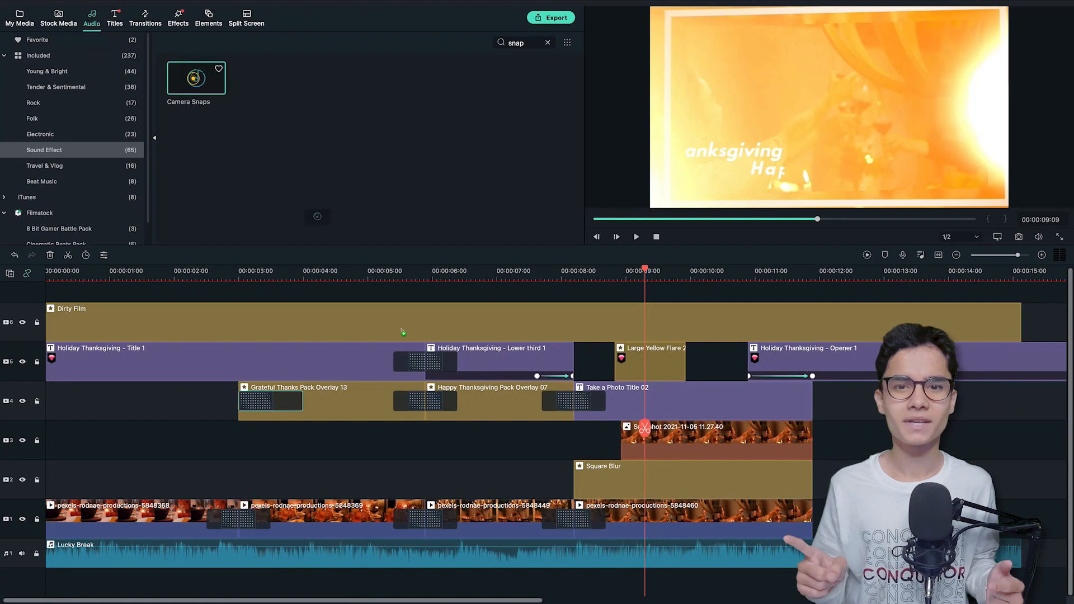
pyautogui.moveTo(338, 134); pyautogui.dragTo(1073, 603)
pyautogui.moveTo(621, 590); pyautogui.dragTo(600, 587)
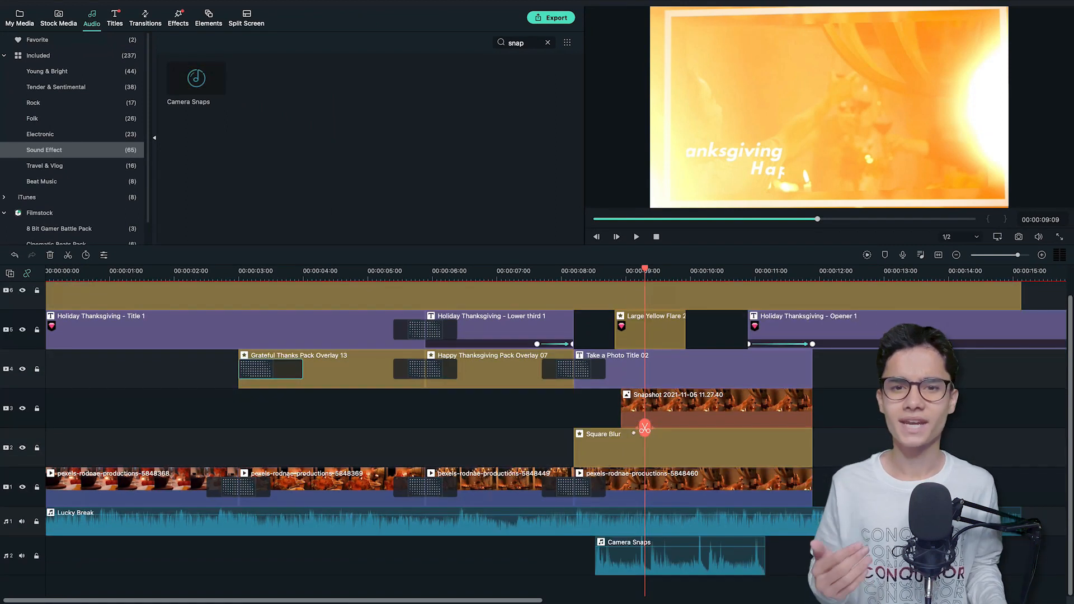
# - Trim away the beginning of Camera Snaps, leaving about one second, move it to just before the snapshot, and preview the sound
pyautogui.moveTo(645, 428)
pyautogui.mouseDown()
pyautogui.moveTo(575, 436)
pyautogui.moveTo(705, 450)
pyautogui.mouseUp()
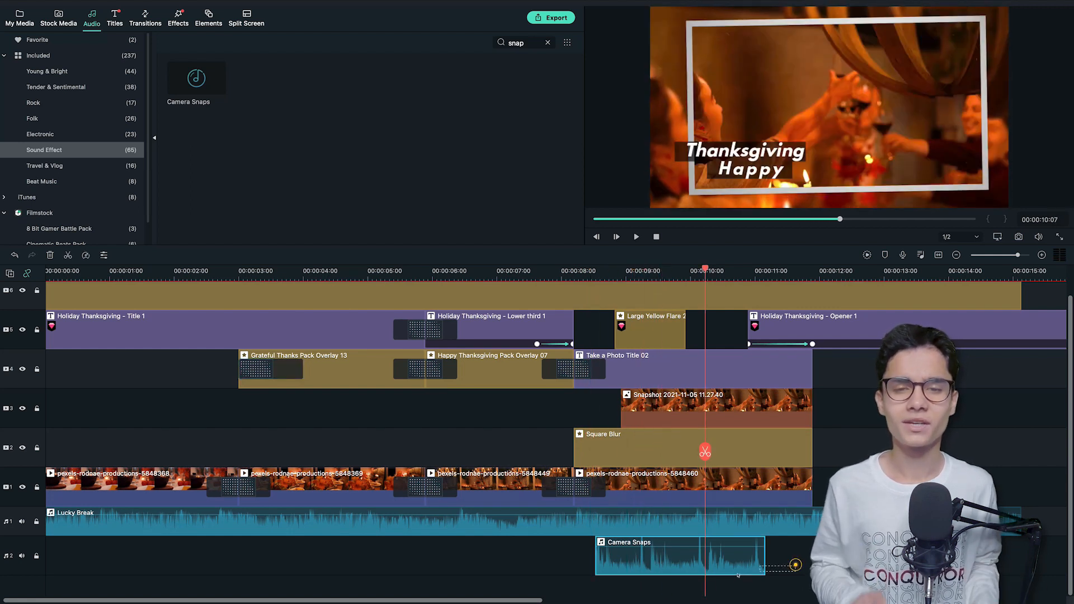
pyautogui.hotkey('alt', '[')
pyautogui.moveTo(733, 570); pyautogui.dragTo(636, 568)
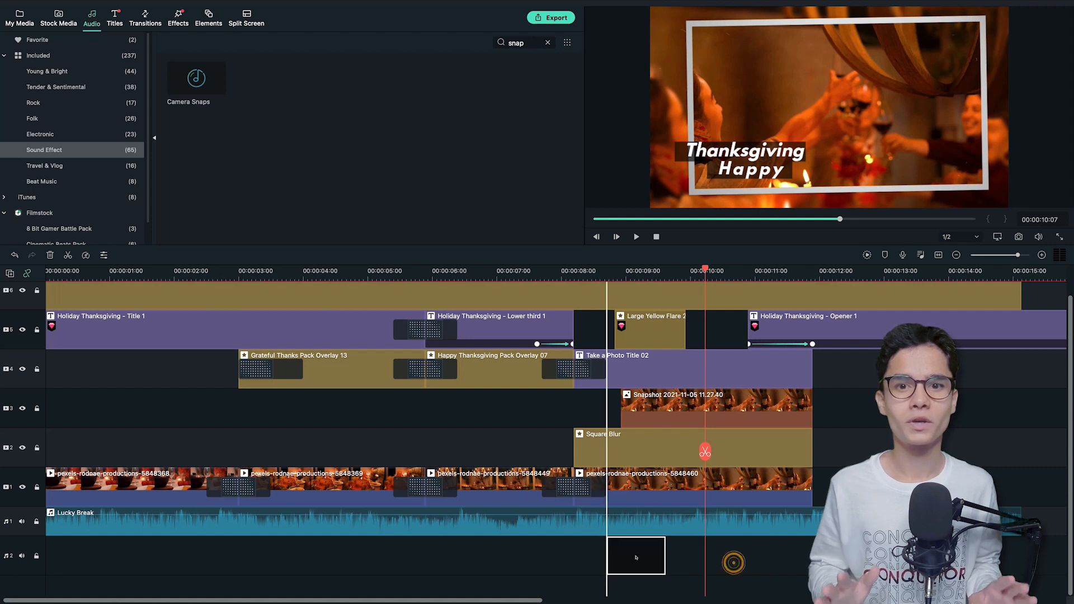
pyautogui.click(587, 455)
pyautogui.press('space')
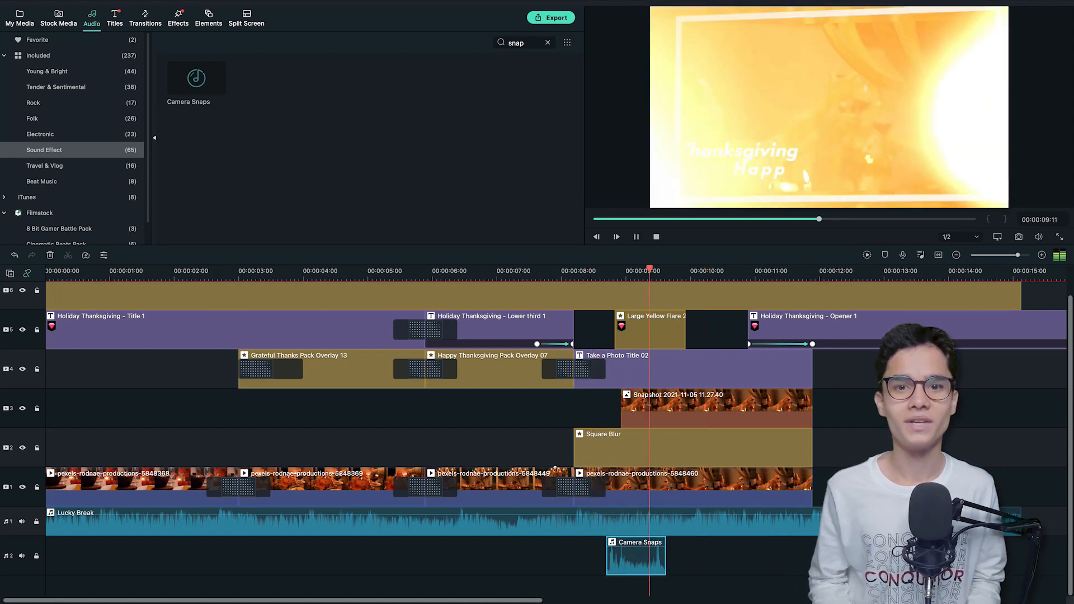
# - Shift Camera Snaps slightly to line up with the start of Large Yellow Flare 2 and check the timing
pyautogui.click(643, 556)
pyautogui.moveTo(644, 557); pyautogui.dragTo(651, 557)
pyautogui.click(583, 475)
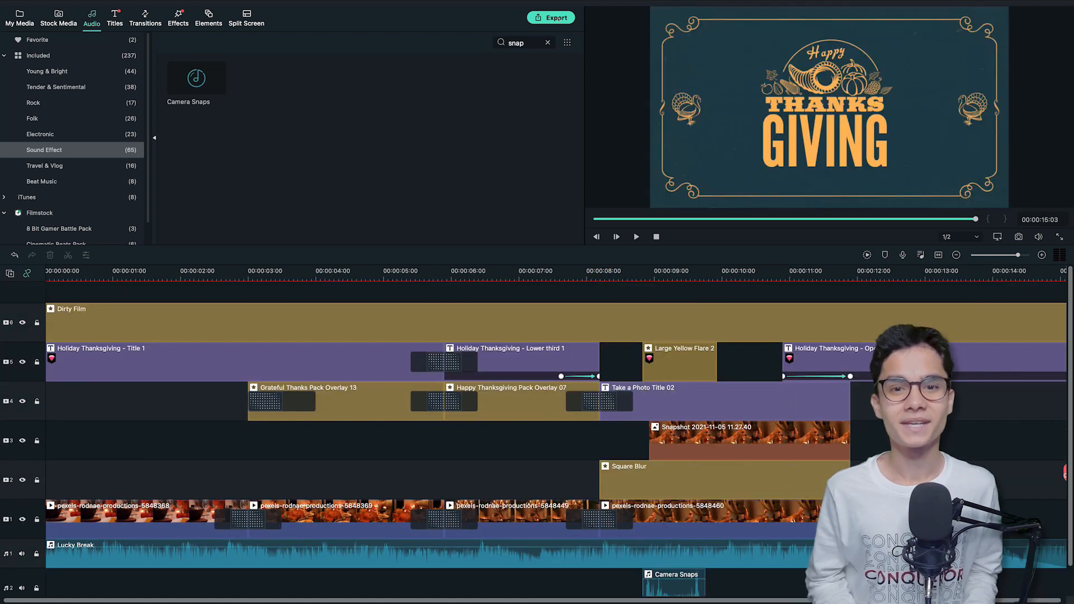
# - Start exporting the finished Thanksgiving video
pyautogui.click(556, 17)
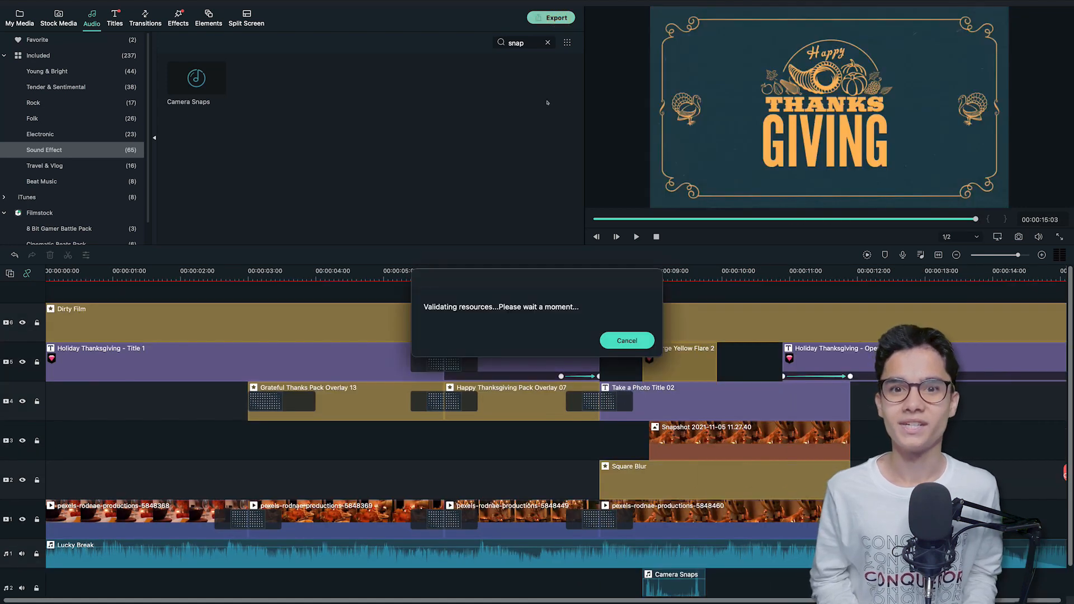